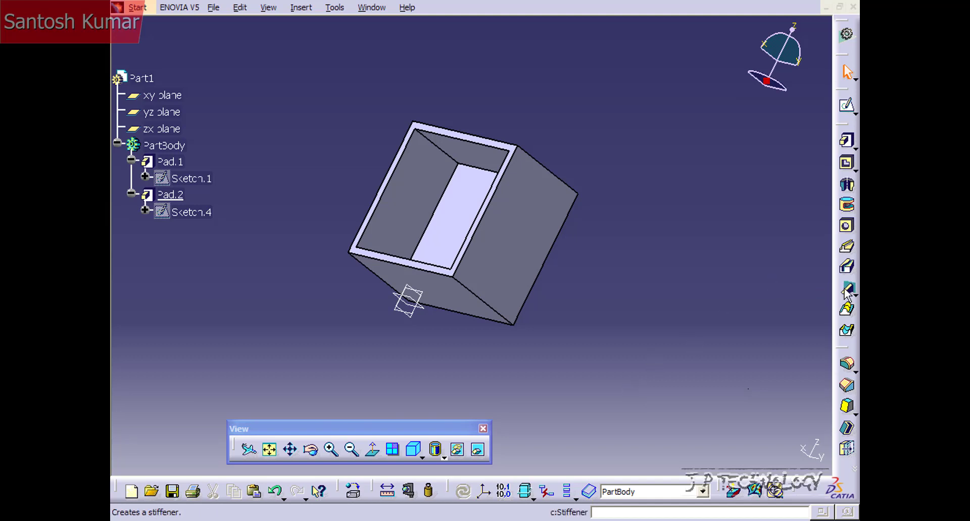
- Orbit into the box and start a new sketch on its inner side wall
left_click(307, 10)
mouse_move(366, 223)
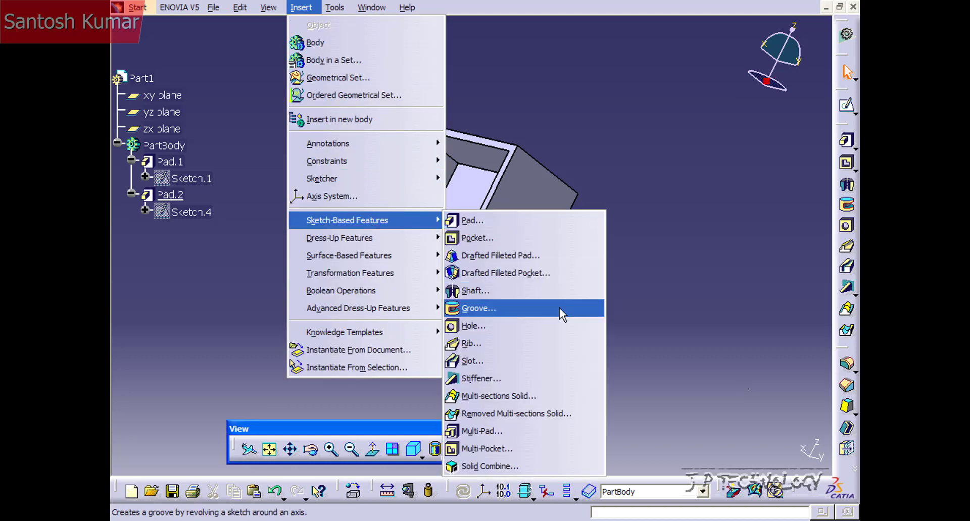
left_click(678, 307)
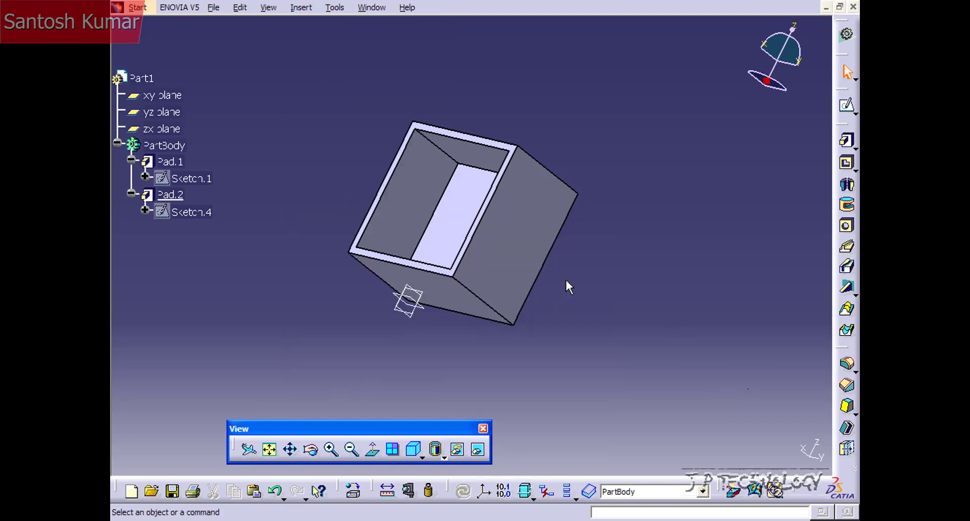
middle_click_drag(459, 169, 602, 282)
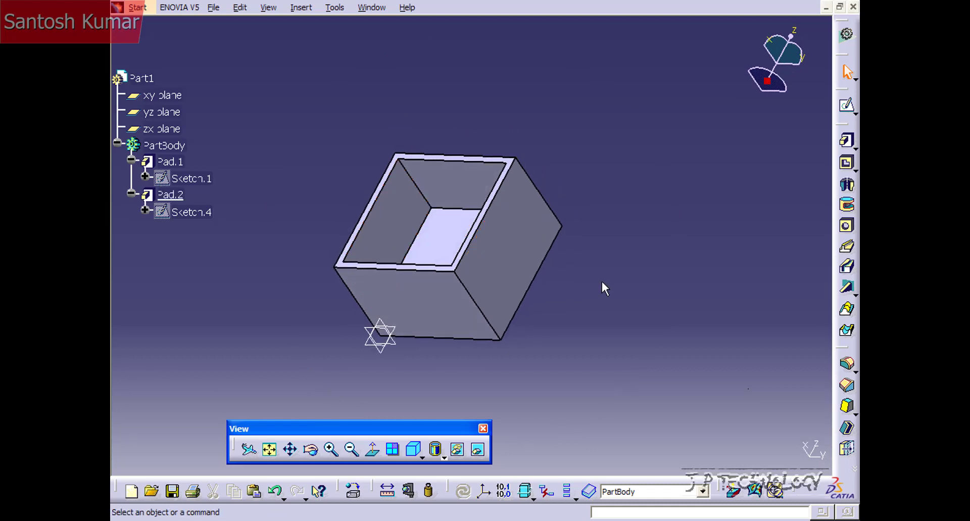
left_click(400, 212)
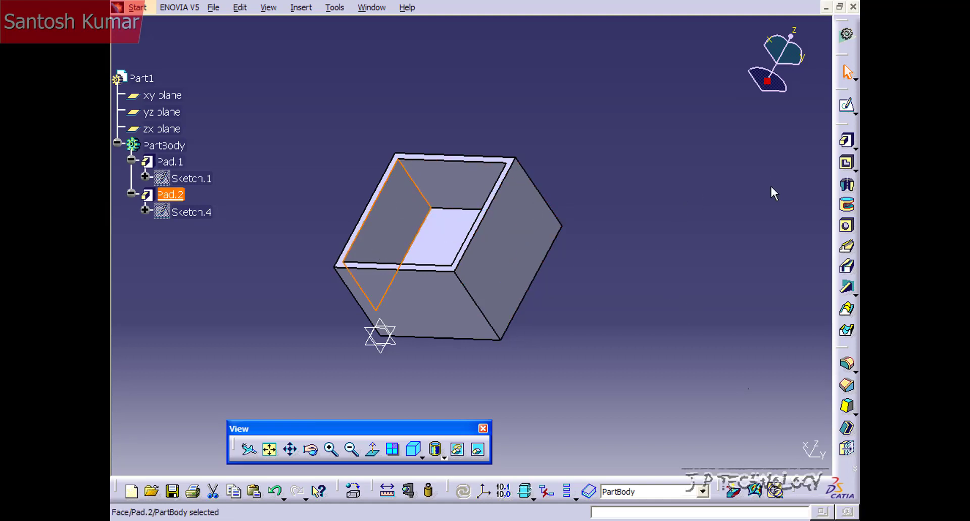
left_click(846, 105)
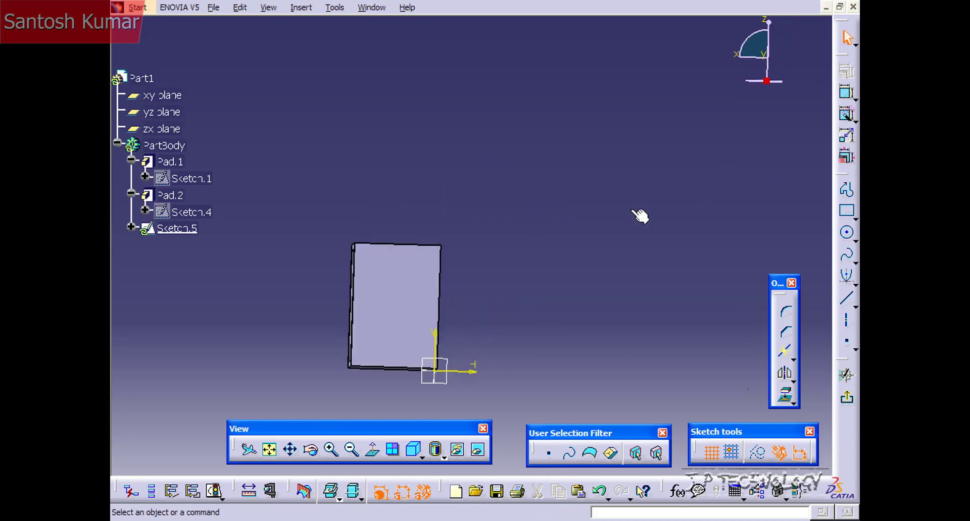
- Draw one short slanted line on the wall in Sketch.5
middle_click_drag(433, 299, 494, 134)
middle_click_drag(459, 190, 454, 167)
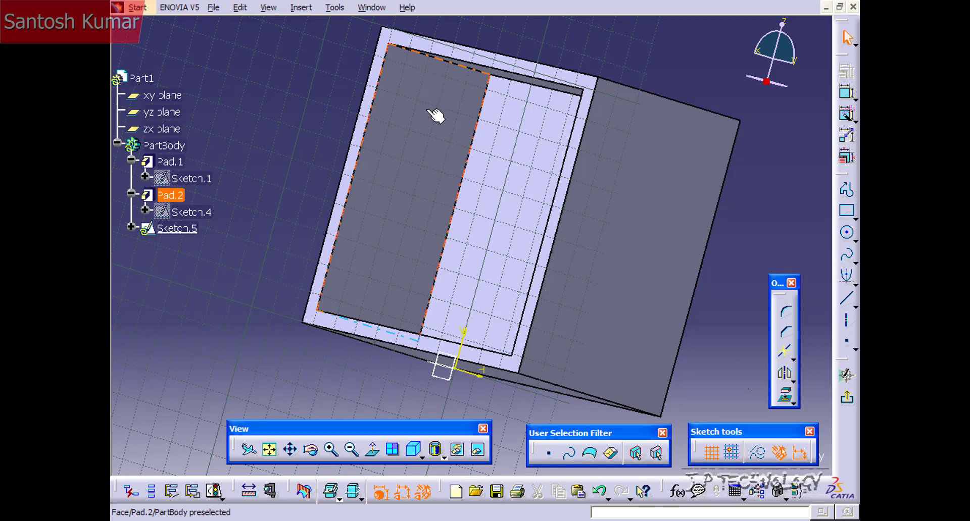
middle_click_drag(430, 110, 430, 149)
left_click(846, 299)
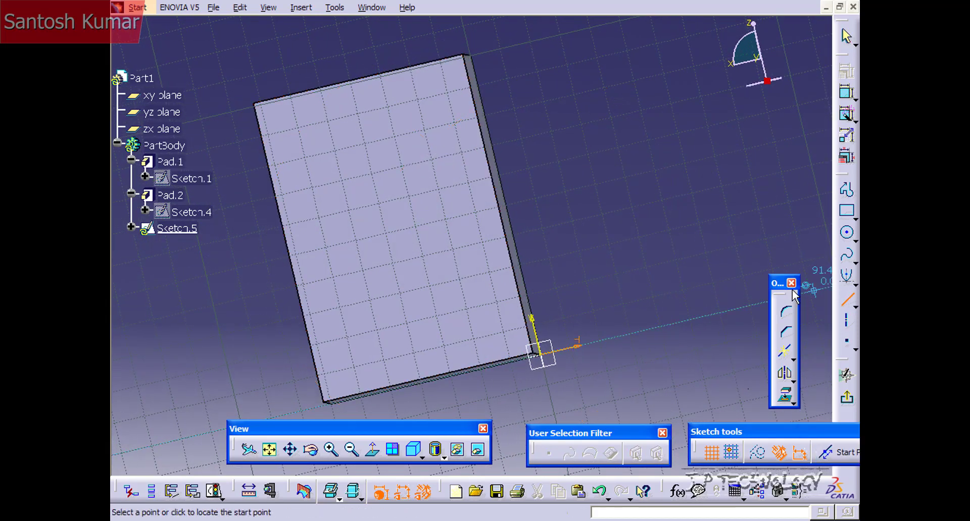
left_click(359, 140)
left_click(397, 167)
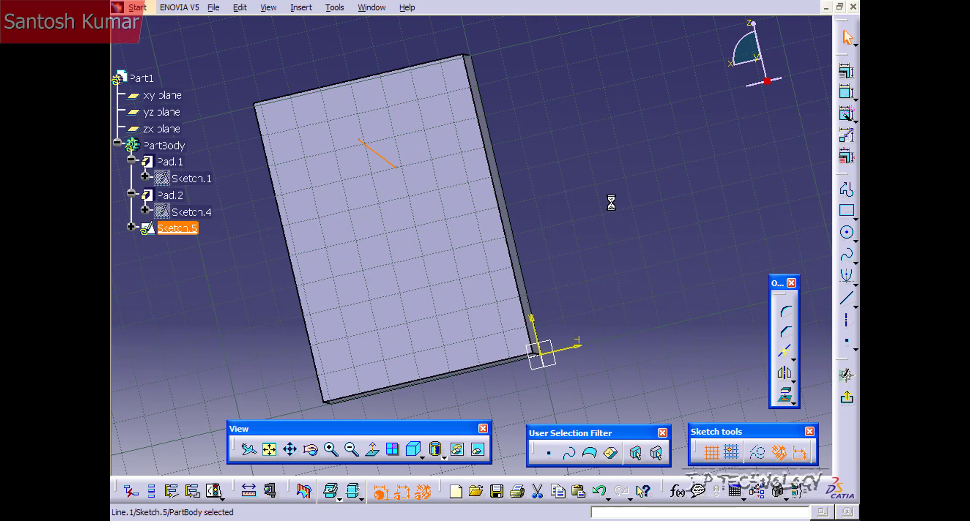
middle_click_drag(620, 201, 665, 130)
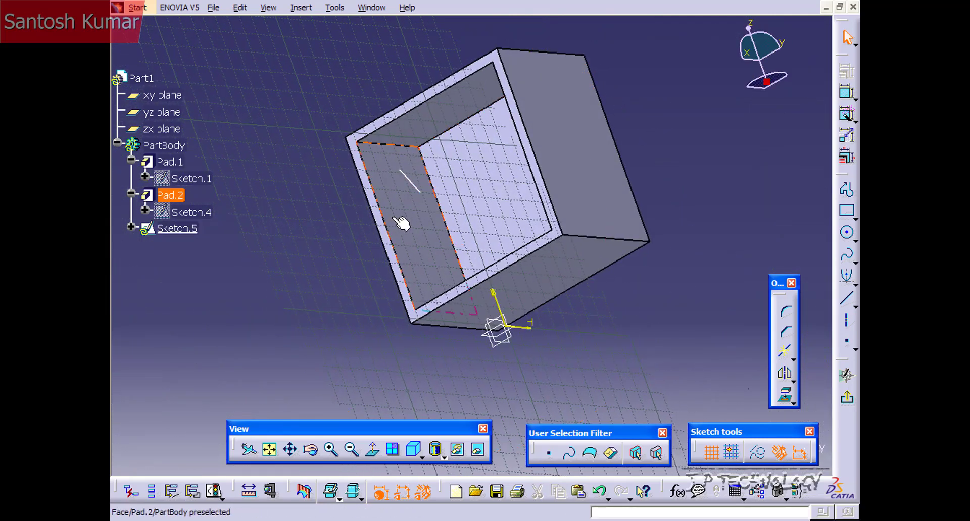
- Exit Sketch.5 and begin a stiffener from it, zooming in on the preview
left_click(848, 400)
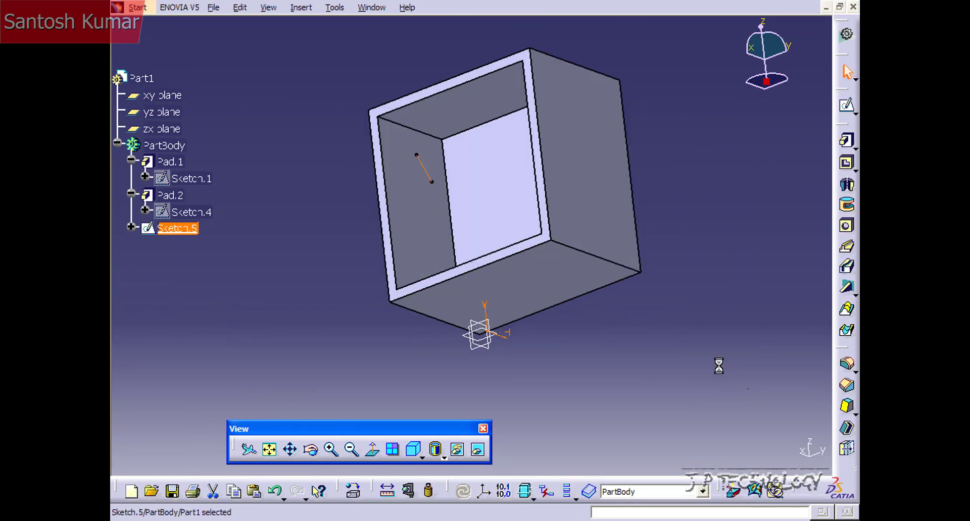
left_click(849, 288)
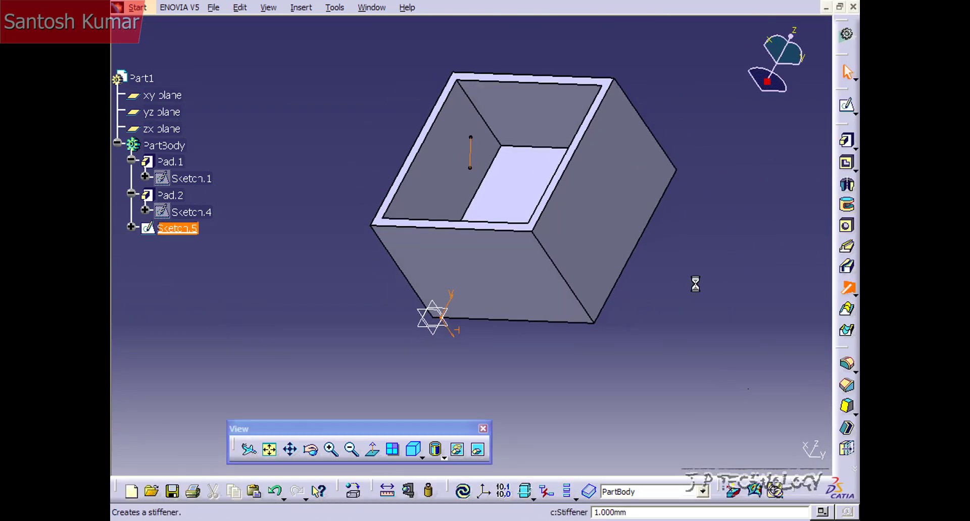
mouse_move(531, 204)
middle_mouse_down()
mouse_move(584, 211)
mouse_move(504, 197)
mouse_move(525, 202)
middle_mouse_up()
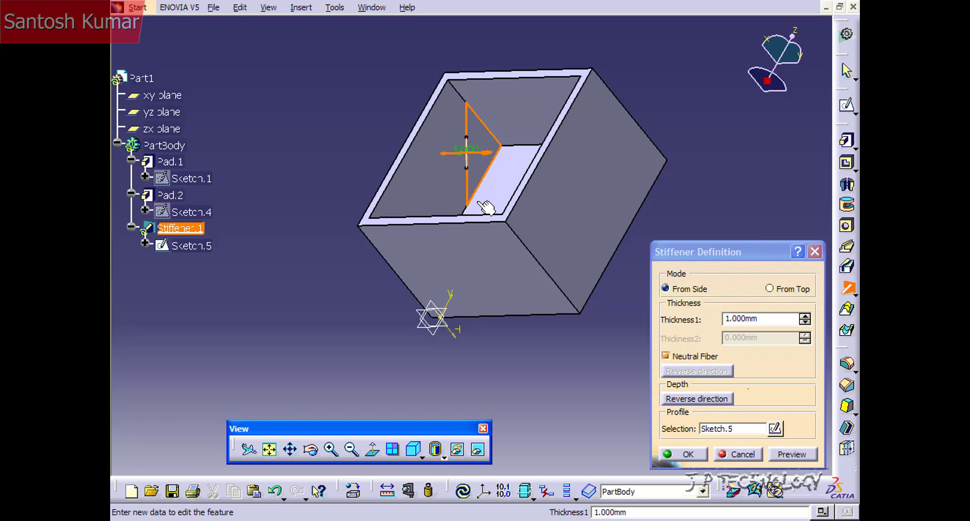
mouse_move(427, 188)
middle_mouse_down()
mouse_move(461, 199)
mouse_move(461, 234)
mouse_move(442, 176)
mouse_move(422, 201)
mouse_move(405, 411)
mouse_move(423, 223)
mouse_move(620, 284)
middle_mouse_up()
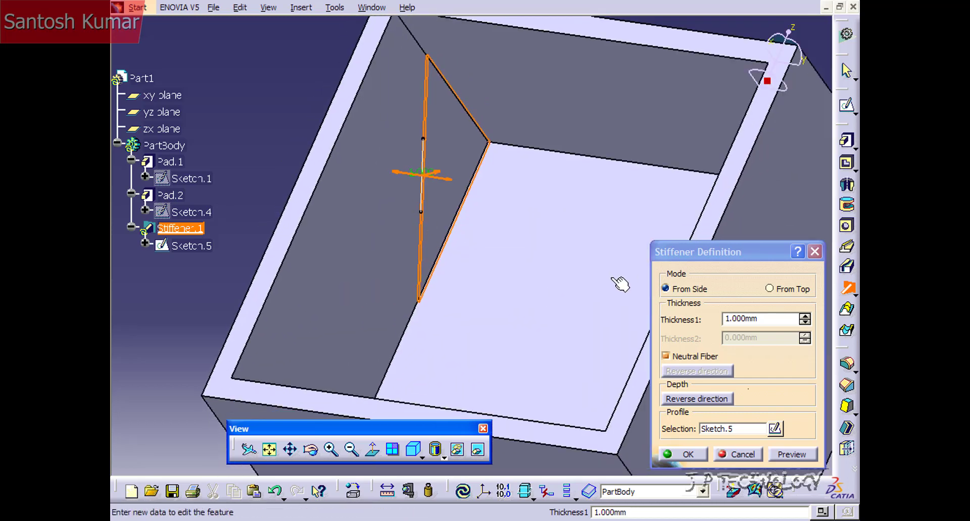
- Set the From Side rib thickness to 20 mm and create Stiffener.1
left_click(805, 317)
left_click(805, 317)
left_click(805, 317)
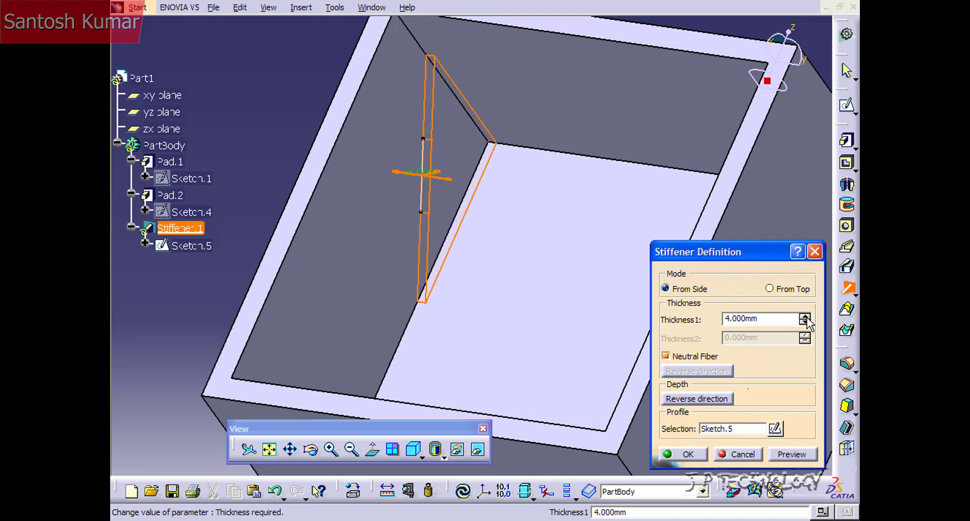
left_click(805, 318)
left_click(806, 318)
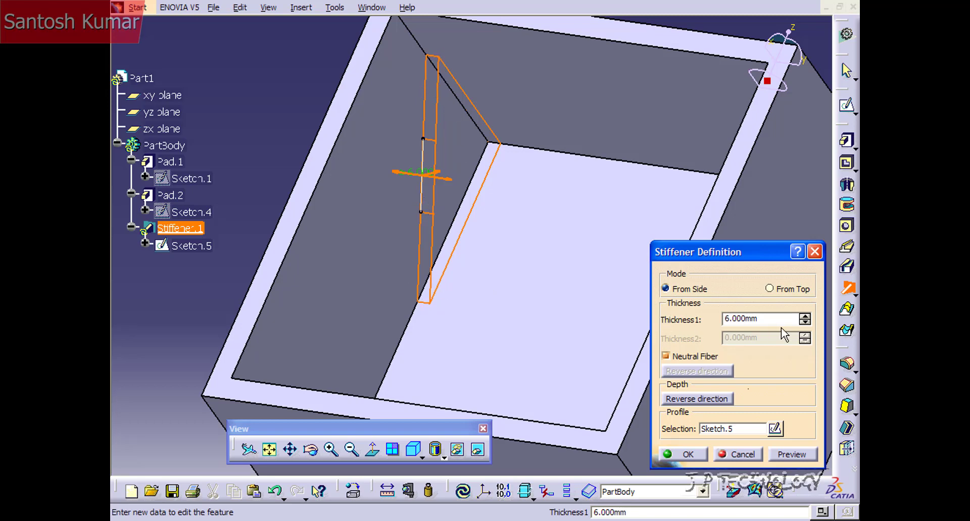
left_click_drag(778, 319, 659, 321)
type("20")
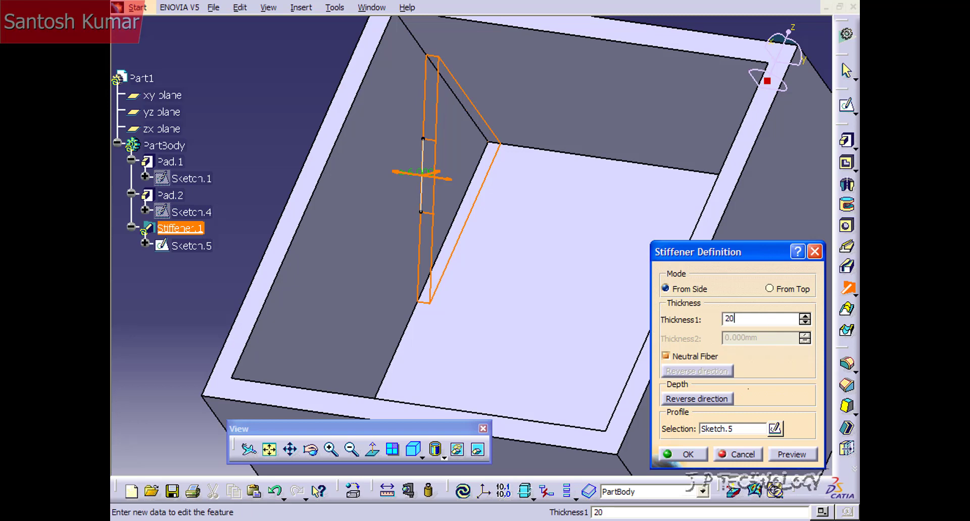
left_click(703, 457)
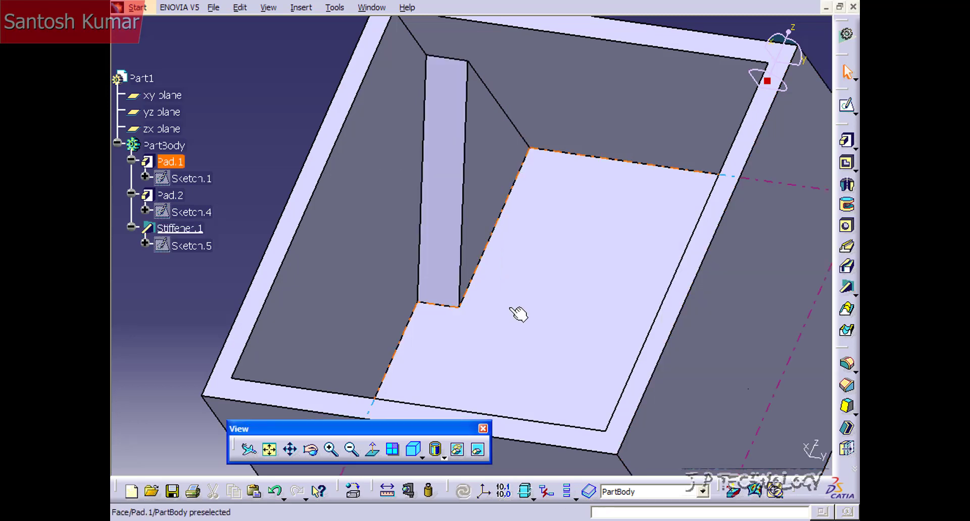
- Reopen Sketch.5, drag its line lower on the wall, and exit so Stiffener.1 rebuilds
mouse_move(310, 100)
middle_mouse_down()
mouse_move(461, 220)
mouse_move(558, 186)
mouse_move(612, 245)
mouse_move(384, 210)
mouse_move(373, 217)
mouse_move(390, 266)
middle_mouse_up()
double_click(179, 247)
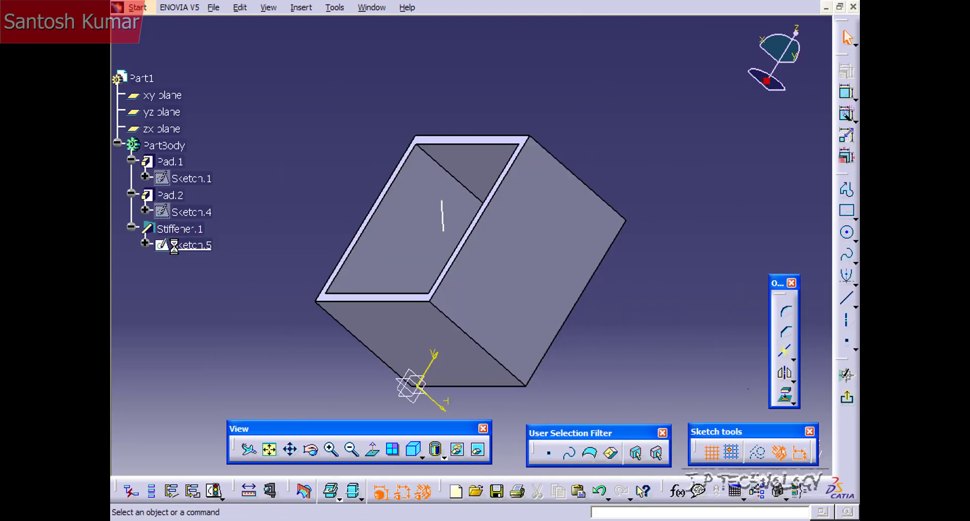
mouse_move(434, 275)
middle_mouse_down()
mouse_move(417, 190)
mouse_move(459, 149)
middle_mouse_up()
left_click_drag(461, 140, 462, 175)
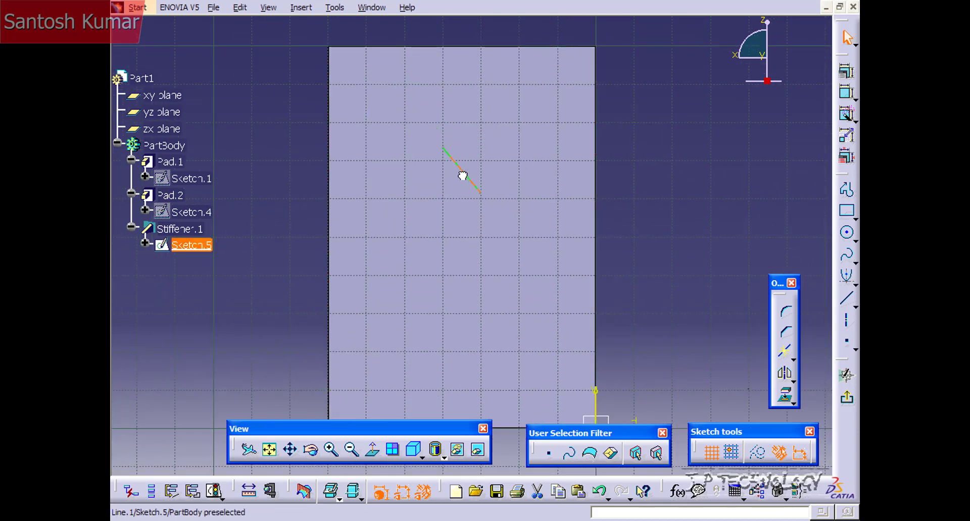
left_click_drag(491, 261, 492, 260)
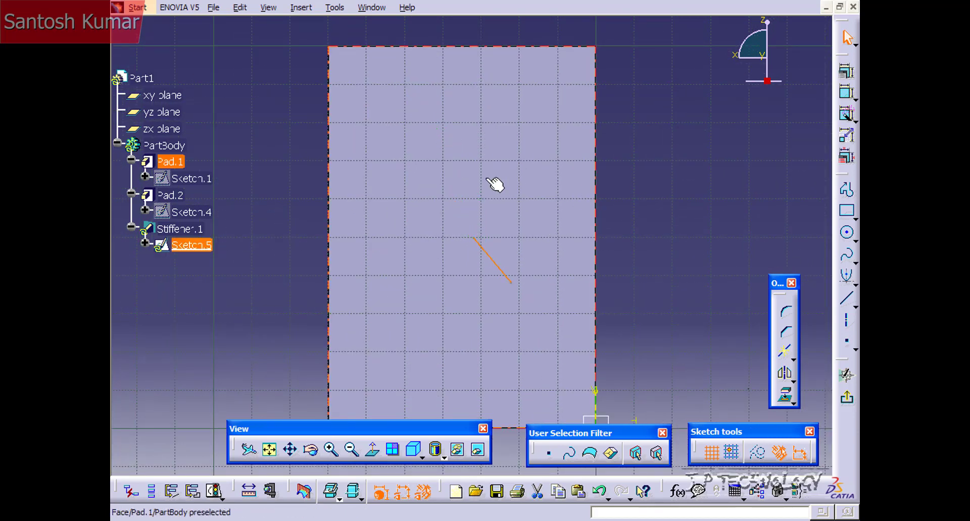
mouse_move(496, 187)
middle_mouse_down()
mouse_move(478, 244)
mouse_move(636, 202)
middle_mouse_up()
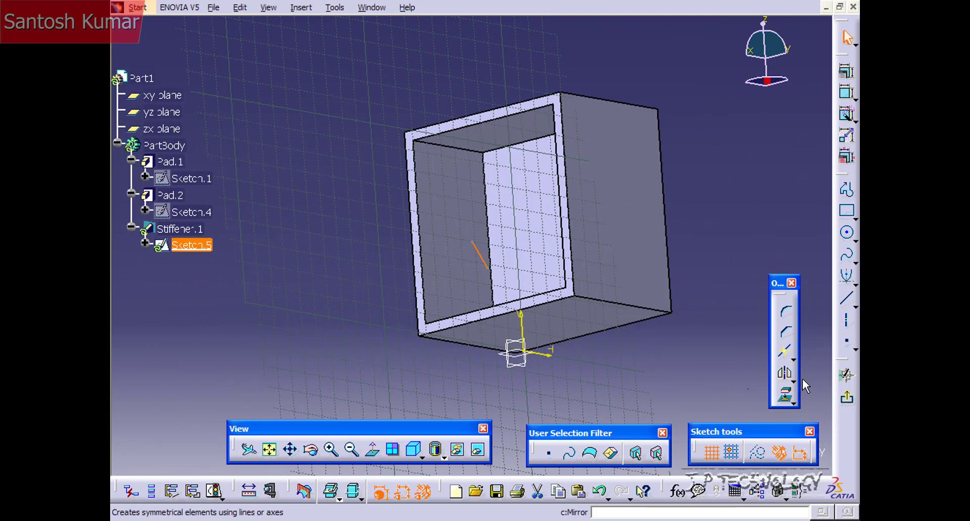
left_click(846, 398)
mouse_move(682, 313)
middle_mouse_down()
mouse_move(465, 243)
mouse_move(409, 256)
mouse_move(411, 318)
mouse_move(484, 275)
mouse_move(559, 184)
middle_mouse_up()
- Delete Stiffener.1 and confirm the removal
double_click(173, 229)
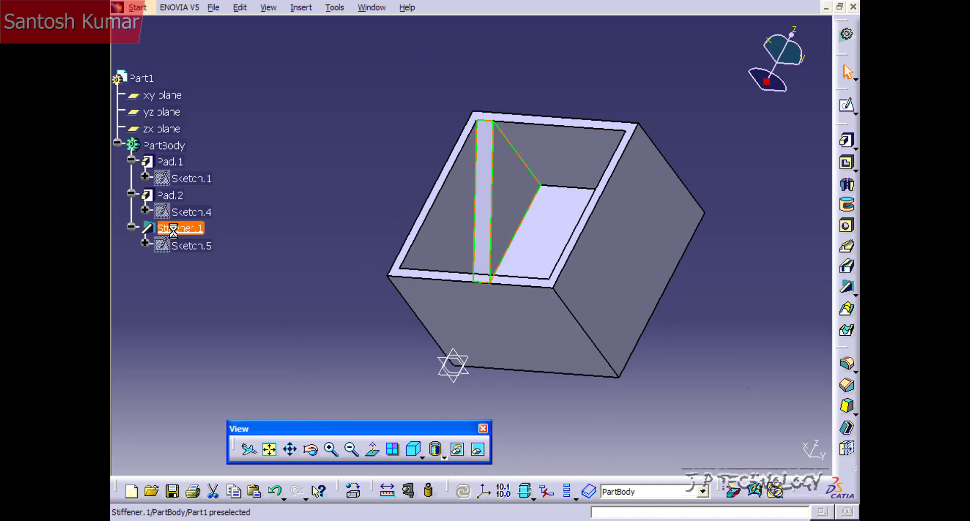
key("Delete")
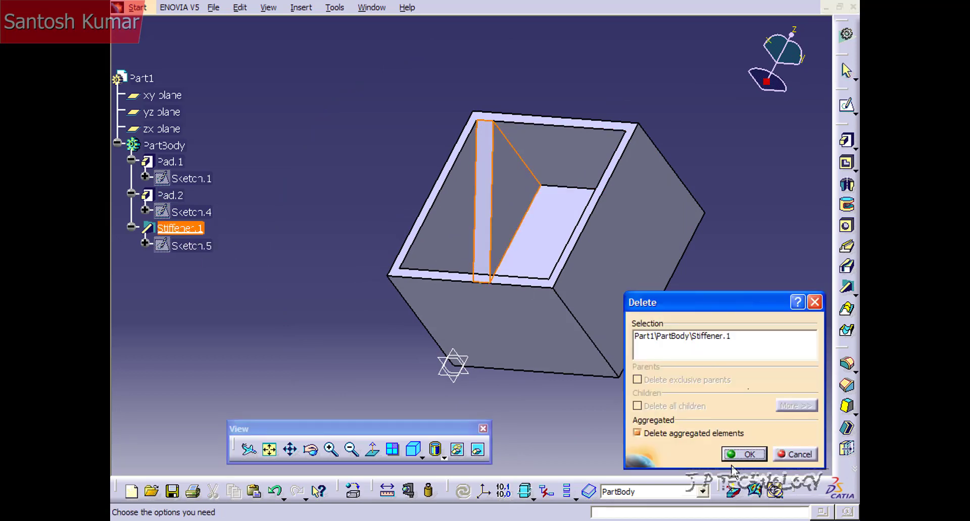
left_click(738, 454)
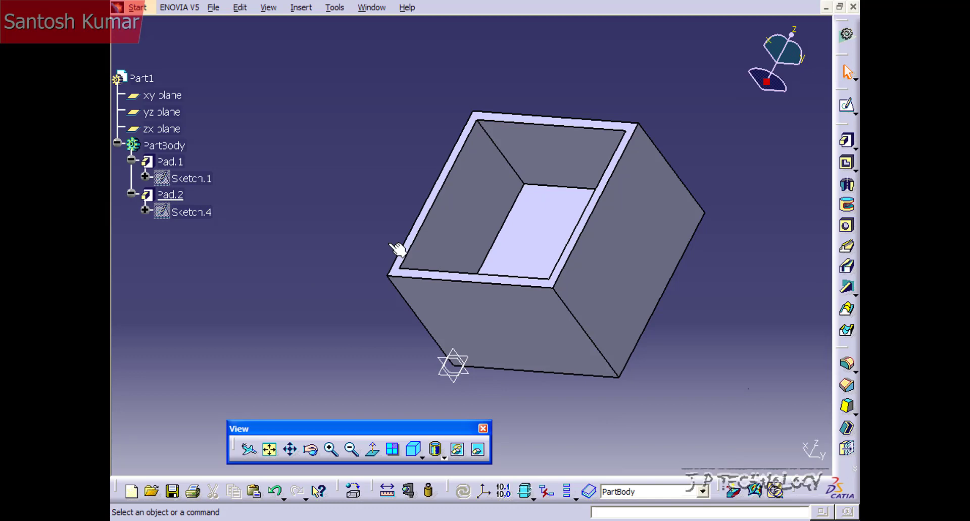
- Start a new sketch on the inner wall with its edges projected as construction lines
left_click(470, 202)
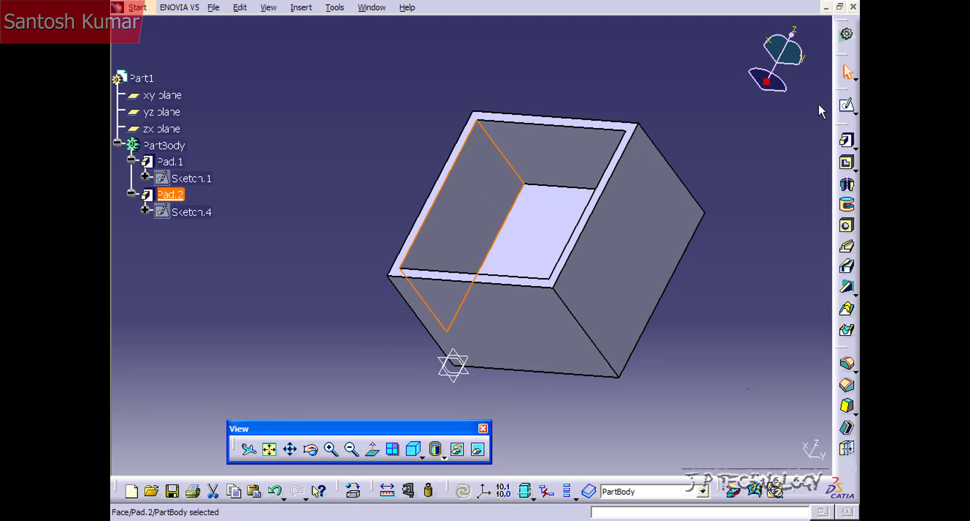
left_click(846, 106)
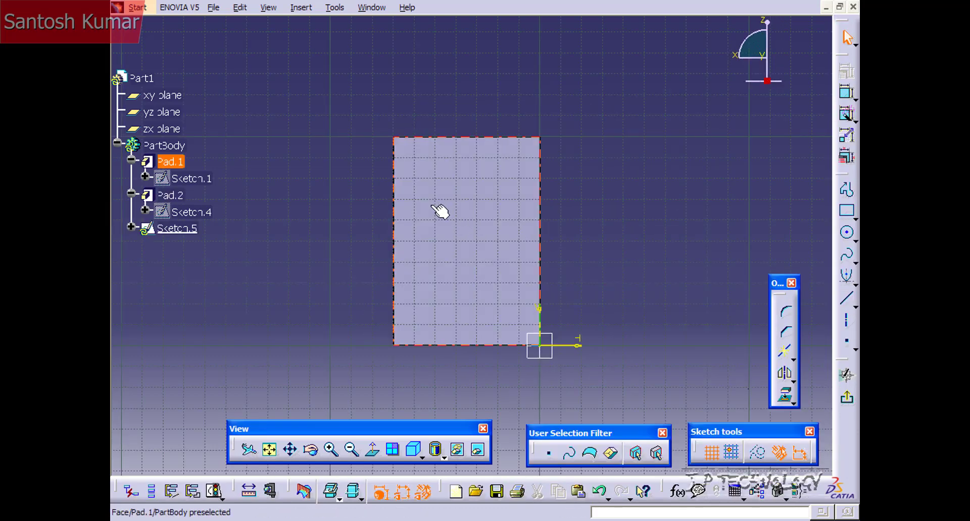
mouse_move(439, 211)
middle_mouse_down()
mouse_move(546, 216)
mouse_move(468, 228)
middle_mouse_up()
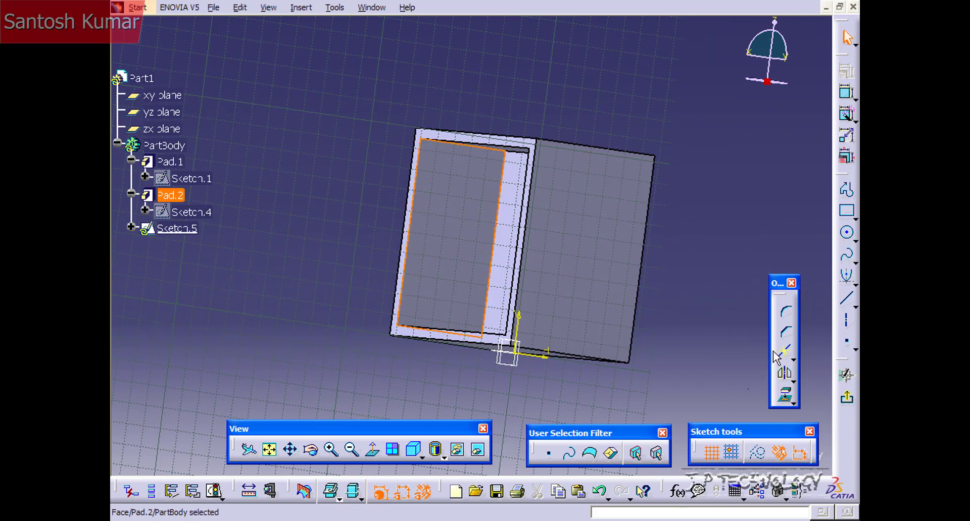
left_click(785, 395)
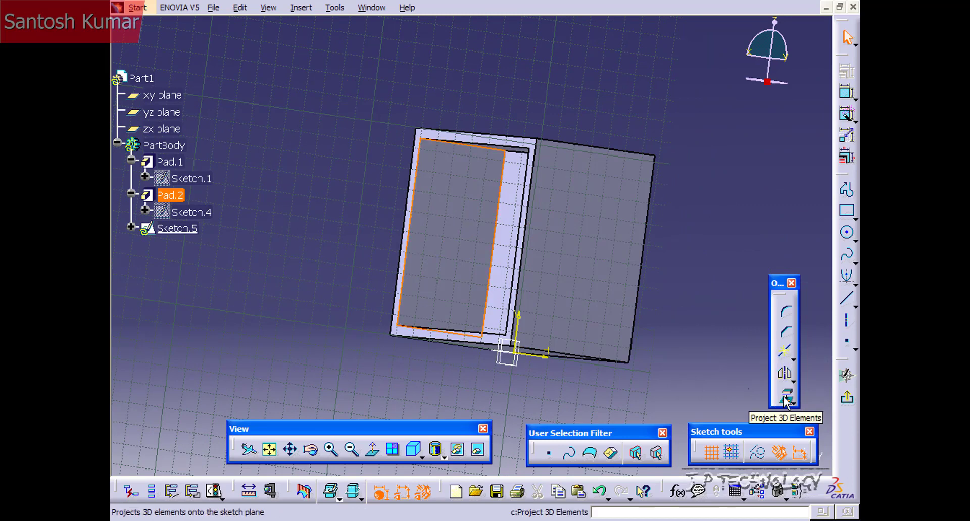
left_click(757, 451)
mouse_move(732, 334)
middle_mouse_down()
mouse_move(659, 309)
mouse_move(825, 241)
middle_mouse_up()
middle_click_drag(714, 285, 638, 287)
- Draw a slanted line down from the wall's top edge
left_click(846, 298)
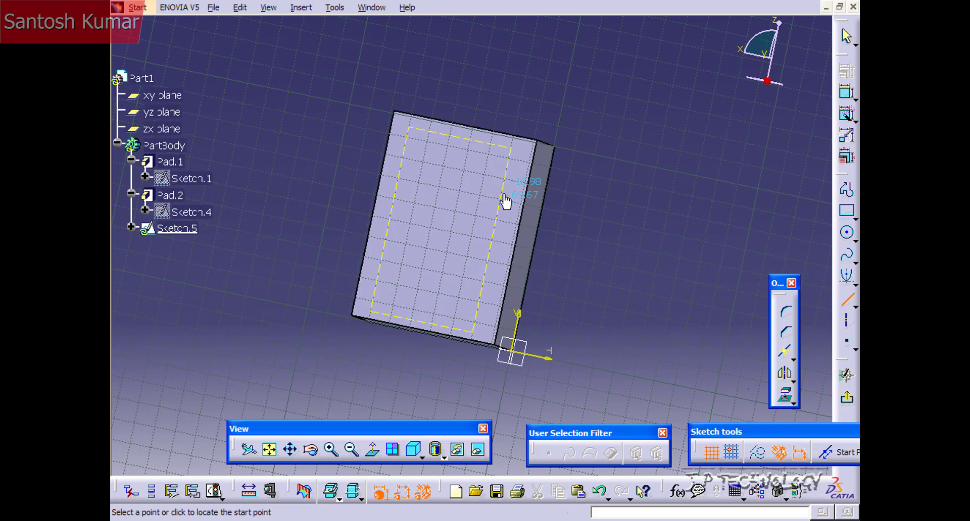
left_click(469, 141)
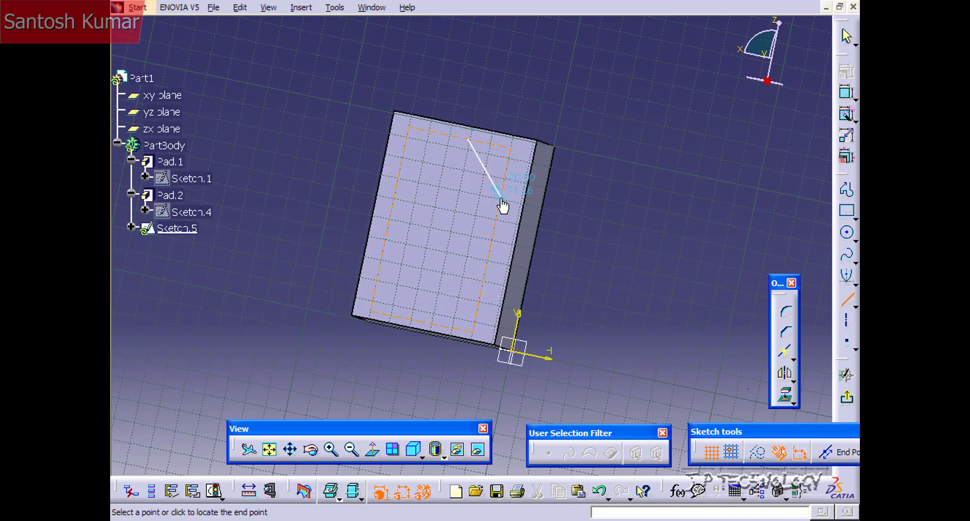
left_click(500, 218)
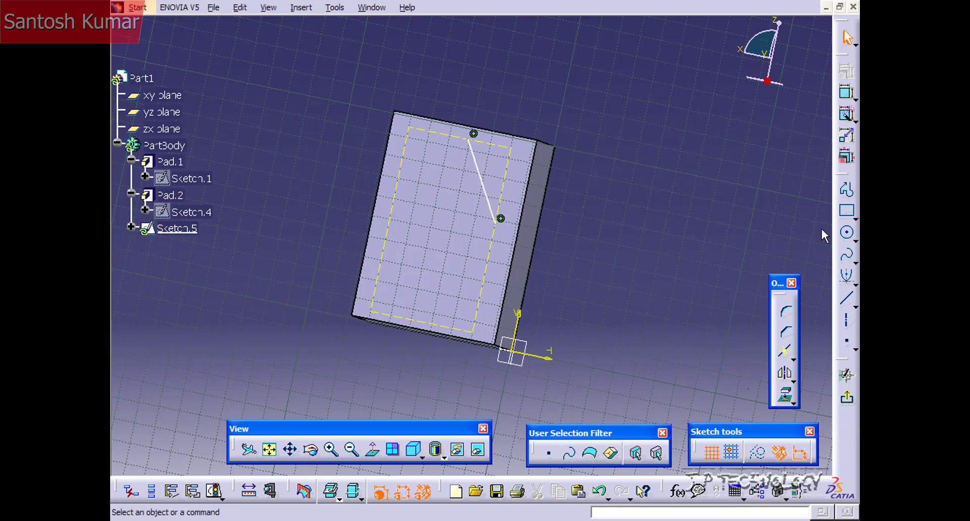
- Add a 30° angle constraint between the line and the side edge
left_click(846, 92)
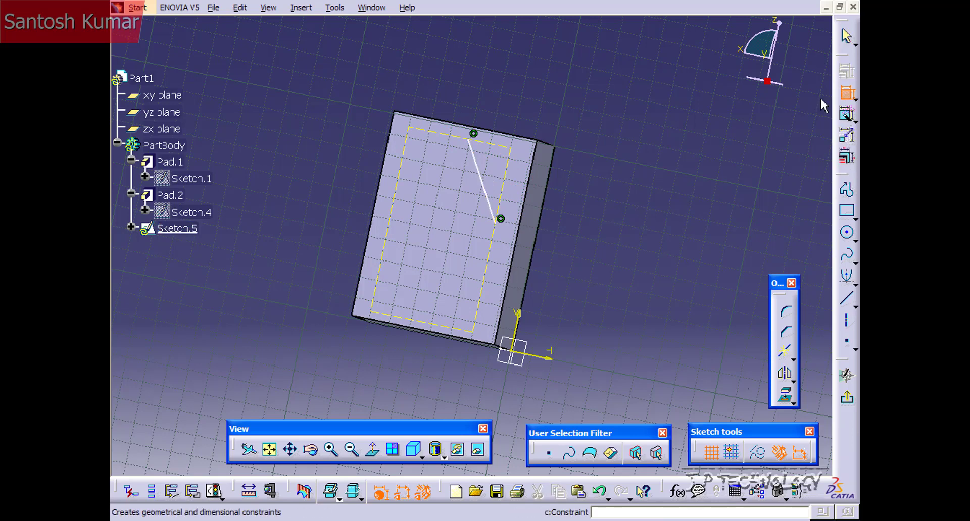
left_click(477, 169)
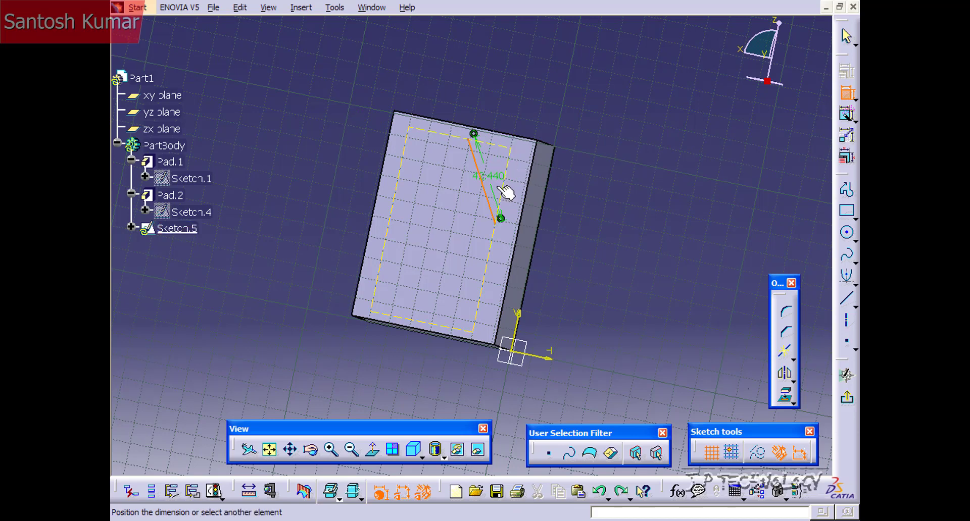
left_click(506, 188)
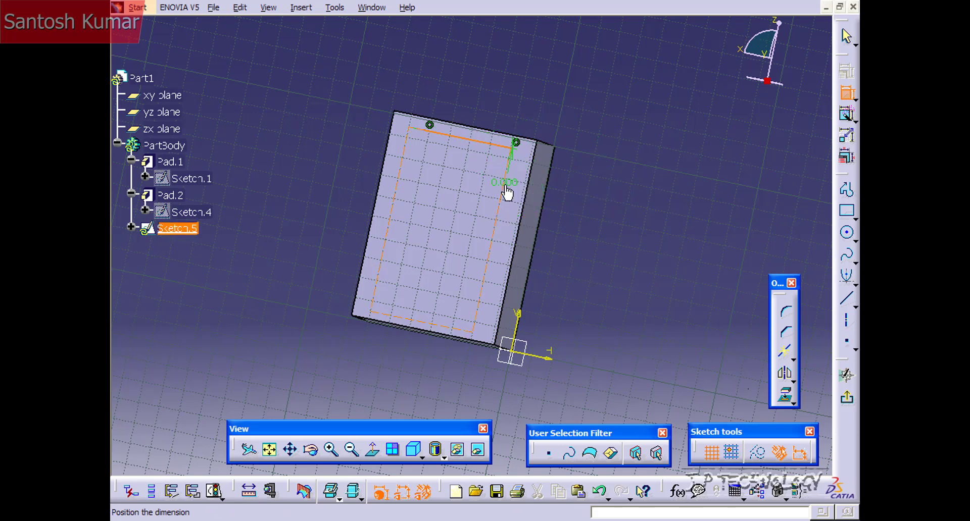
key("ctrl+z")
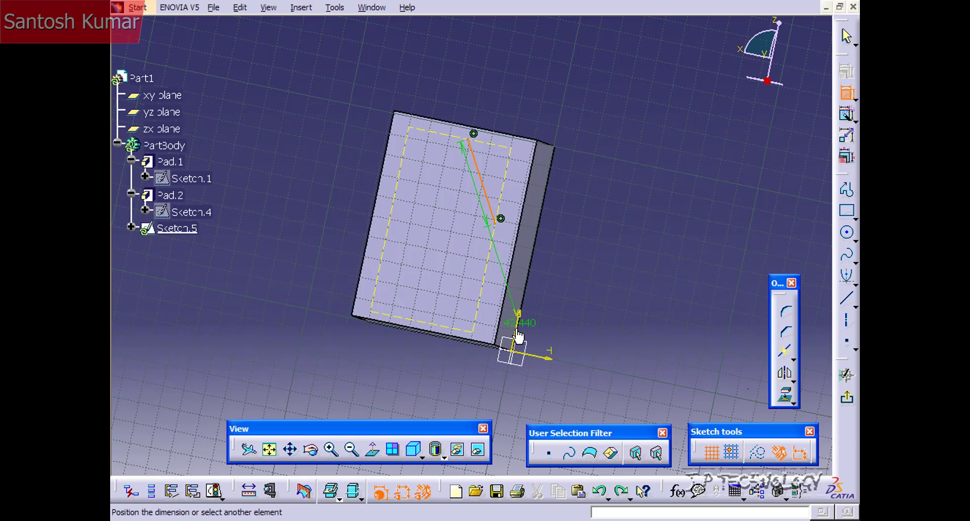
left_click(517, 331)
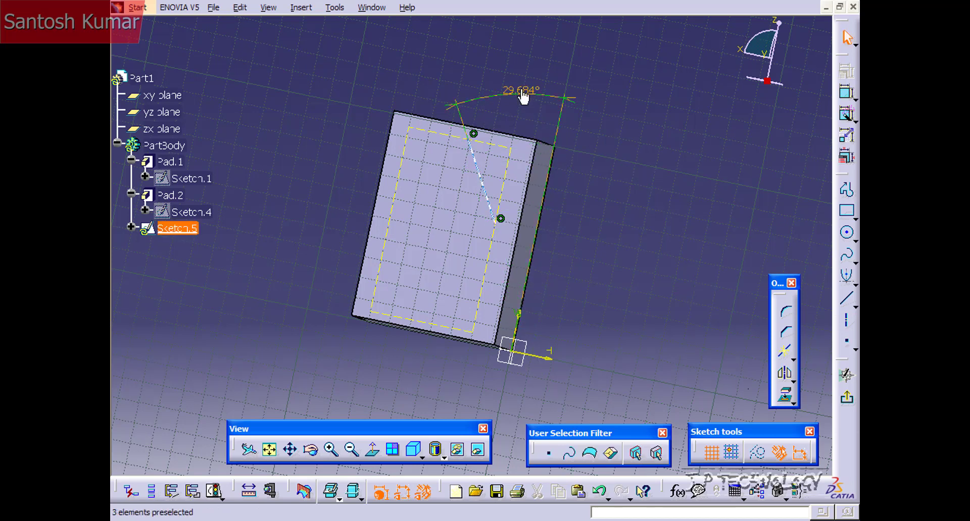
left_click(524, 97)
double_click(523, 95)
type("30")
key("Return")
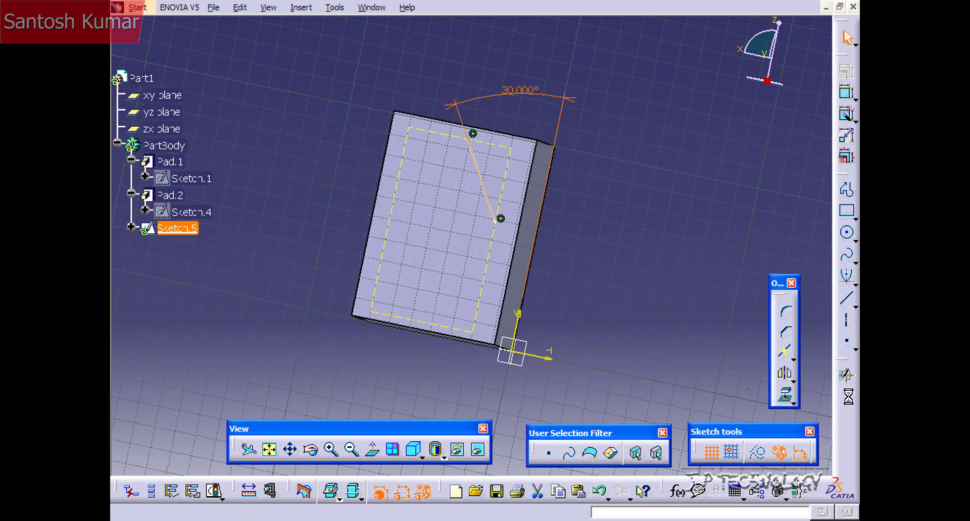
- Create a 20 mm From Top stiffener from Sketch.5 after comparing it with From Side
left_click(846, 376)
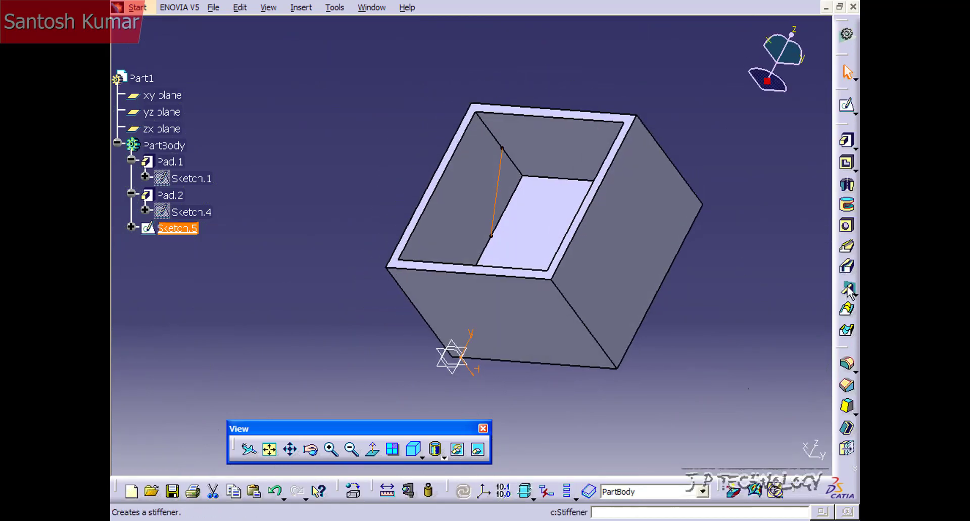
left_click(846, 287)
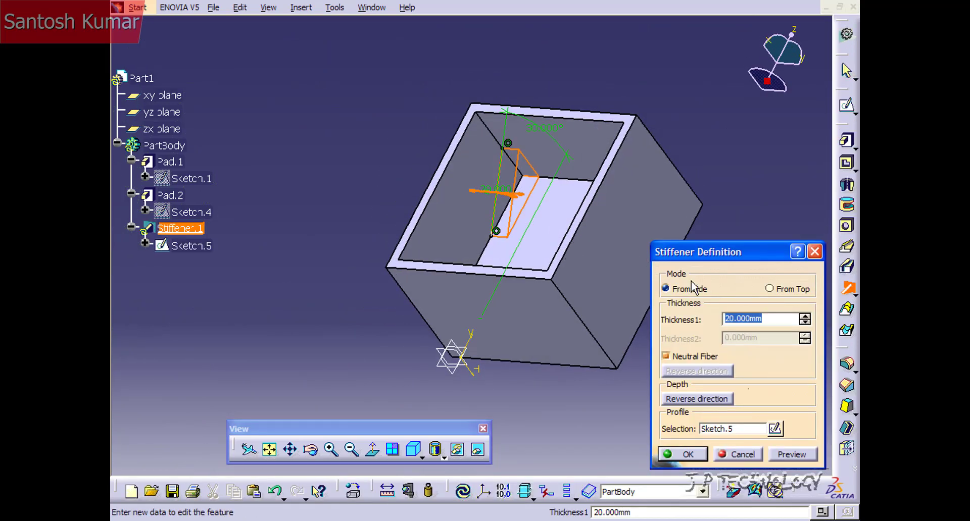
left_click(770, 289)
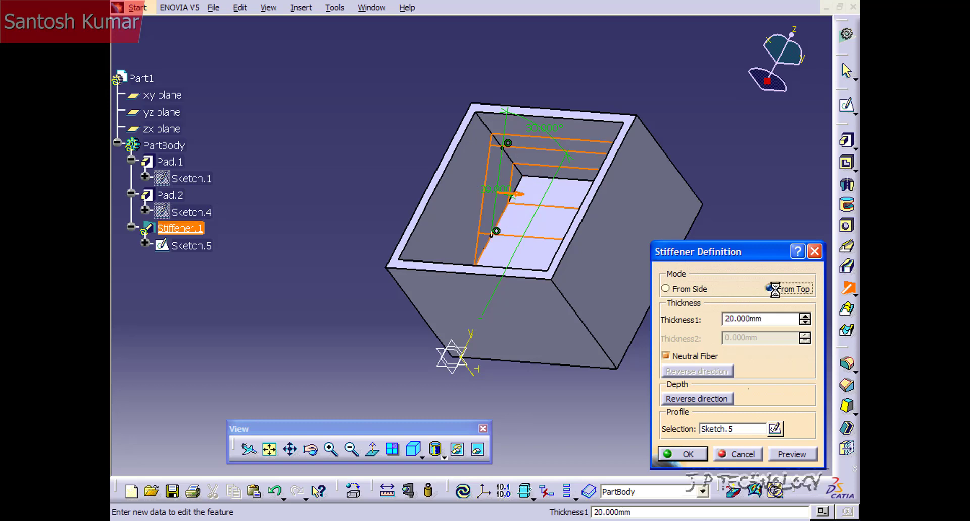
middle_click_drag(490, 228, 515, 253)
left_click(666, 289)
middle_click_drag(520, 286, 599, 268)
left_click(769, 289)
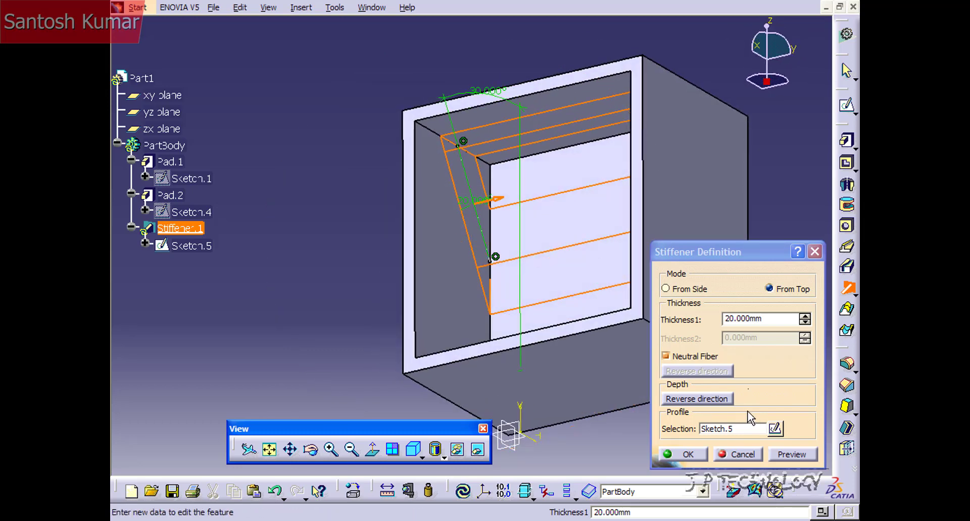
left_click(695, 463)
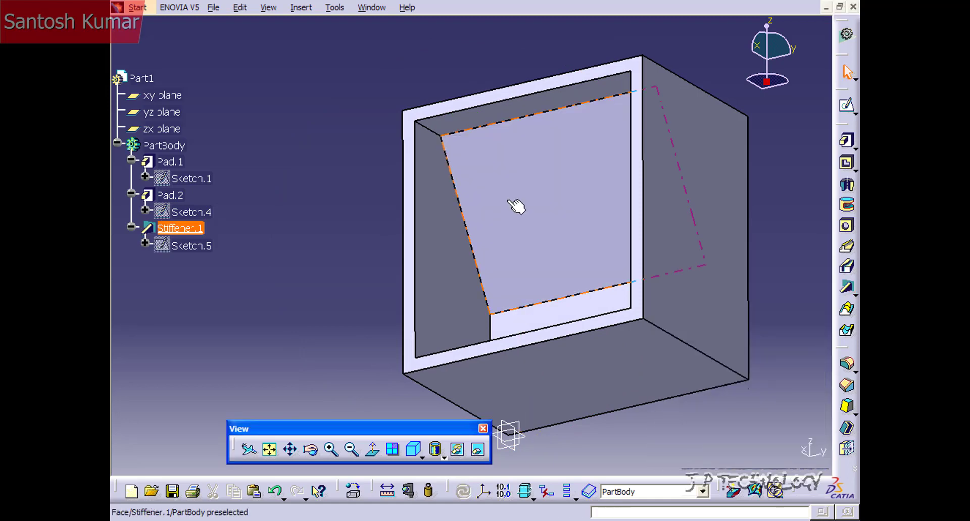
- Sketch a rectangle on the box's outer face as Sketch.6
middle_click_drag(494, 177, 632, 293)
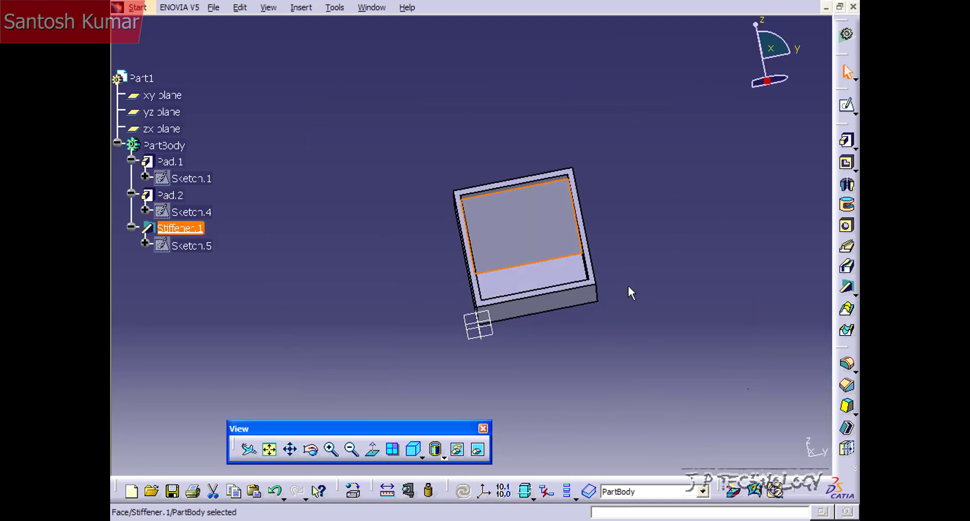
left_click(556, 279)
left_click(847, 105)
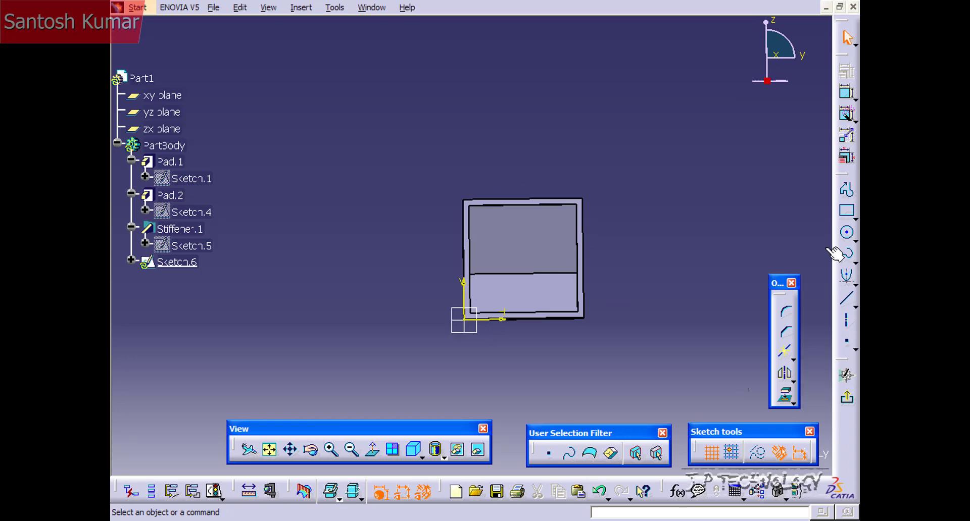
left_click(846, 210)
left_click(510, 155)
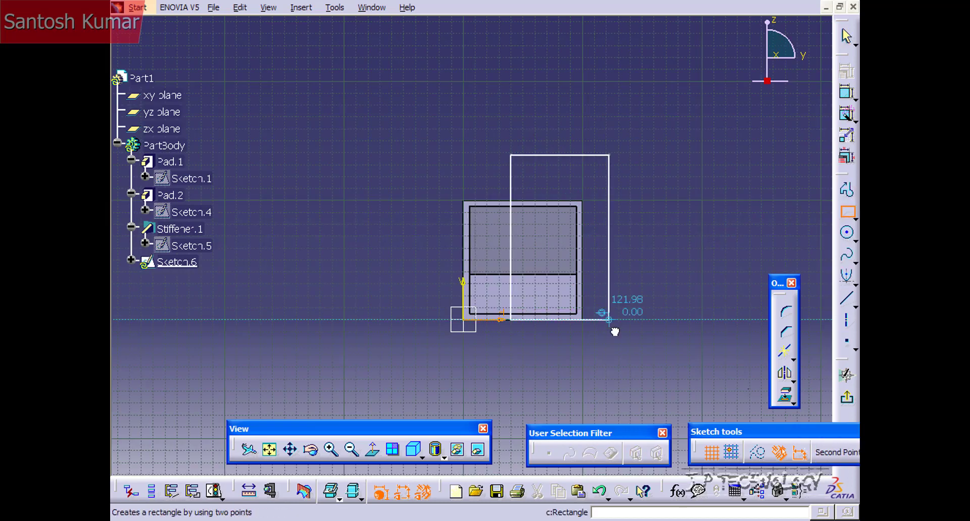
left_click(652, 377)
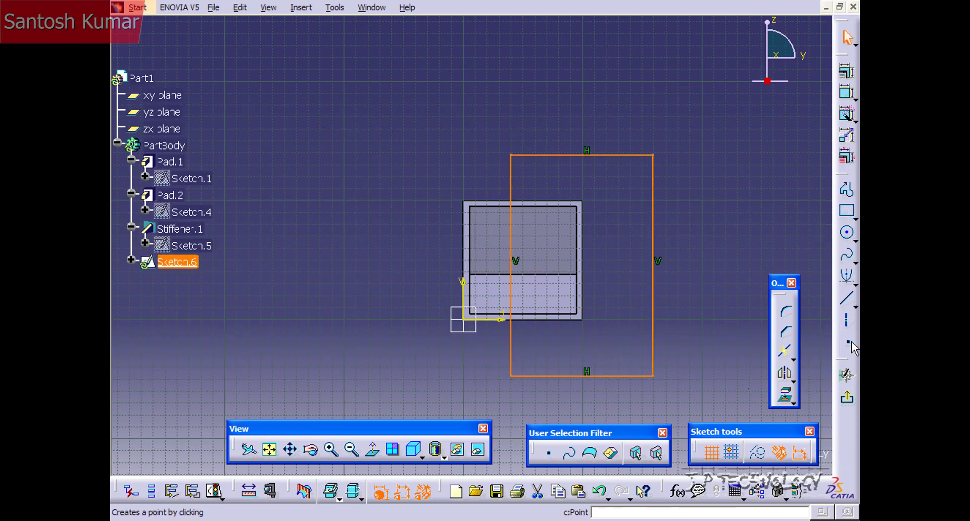
- Cut a 50 mm pocket through the wall and inspect the stiffener through it
left_click(847, 375)
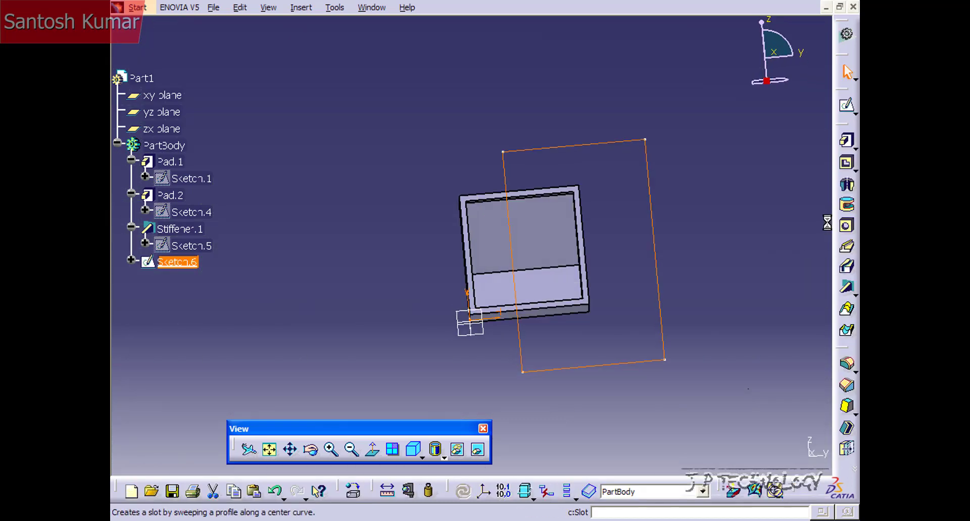
left_click(847, 163)
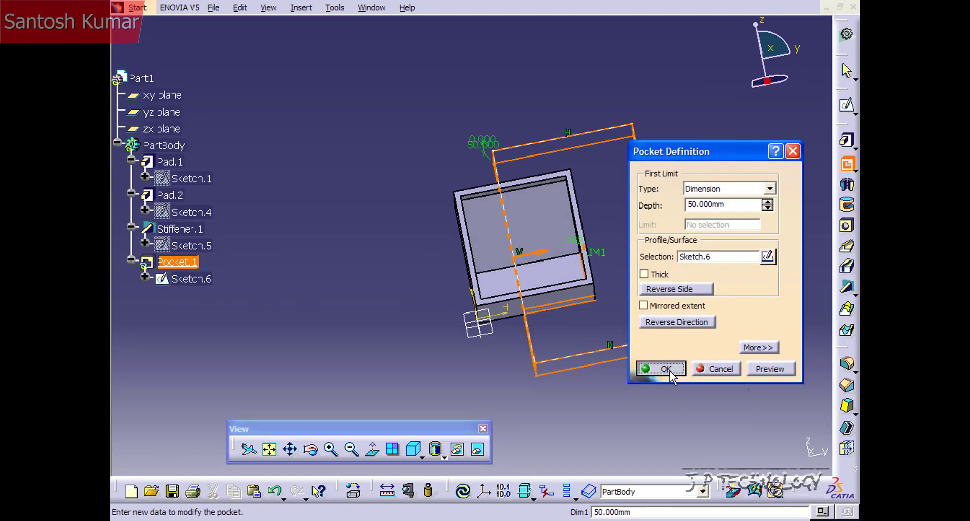
left_click(670, 373)
middle_click_drag(581, 303, 566, 242)
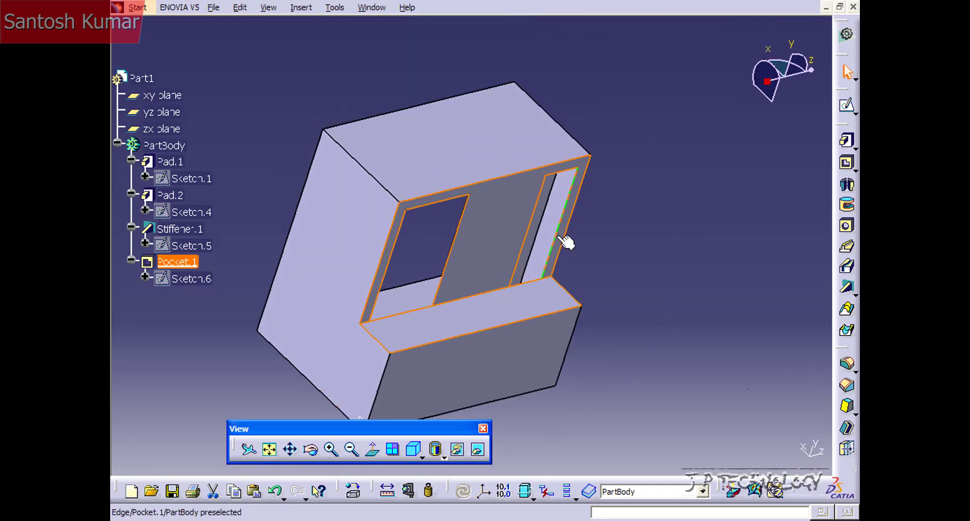
middle_click_drag(541, 288, 448, 287)
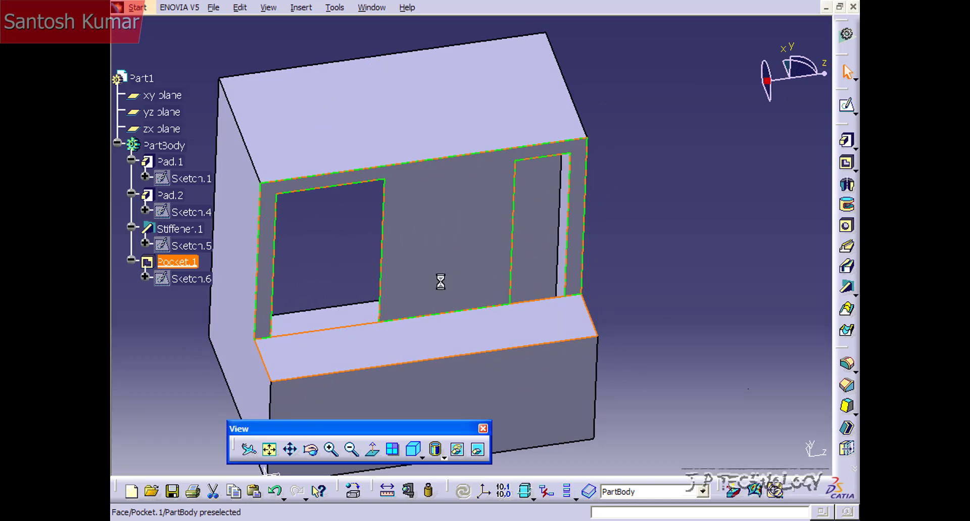
middle_click_drag(439, 251, 624, 410)
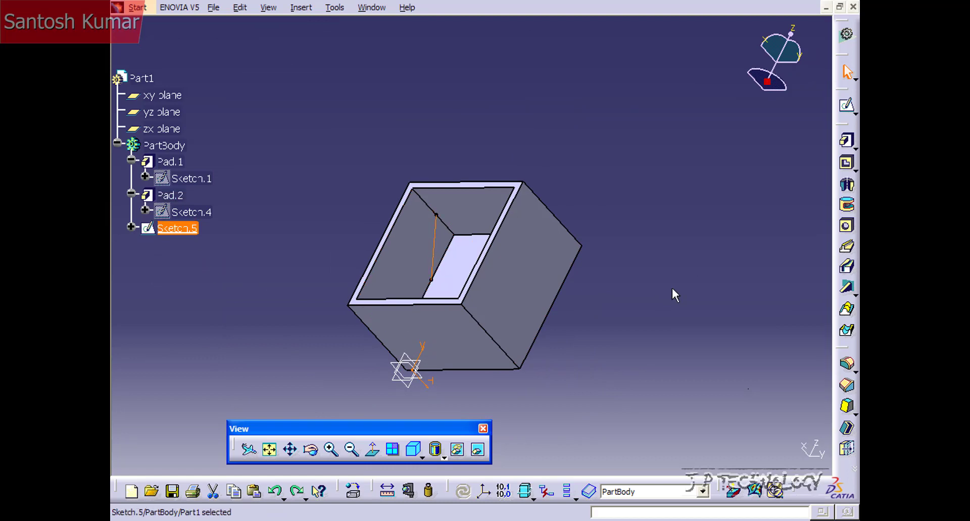
- Create a From Side stiffener from Sketch.5 with 25 mm thickness
left_click(846, 286)
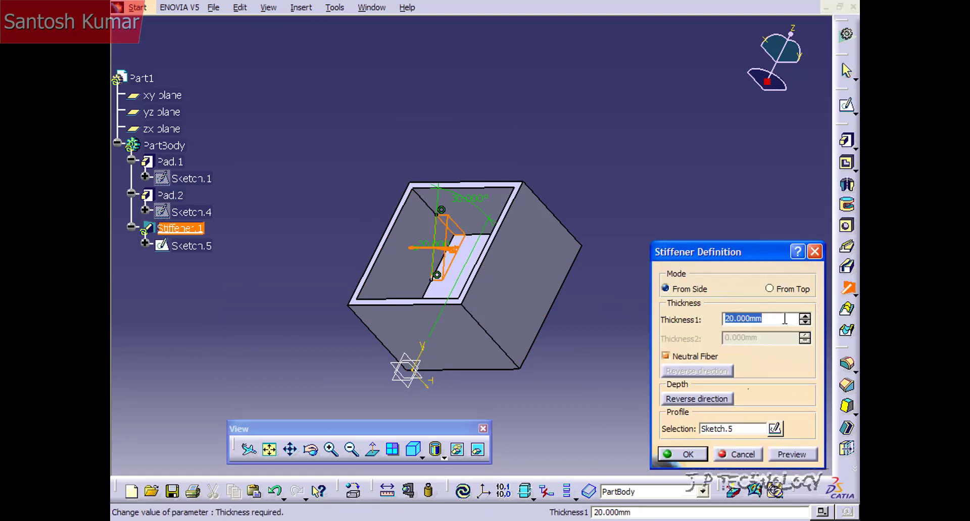
double_click(804, 317)
double_click(805, 317)
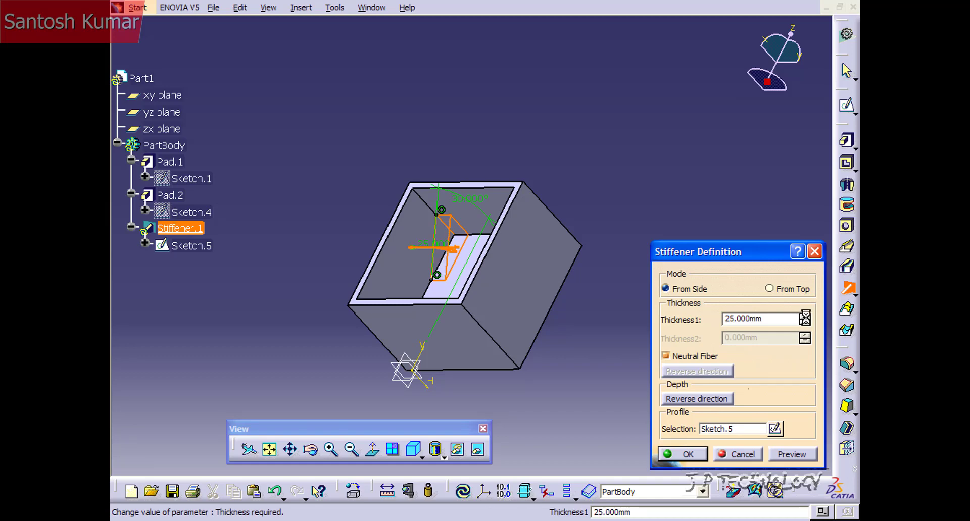
left_click(685, 454)
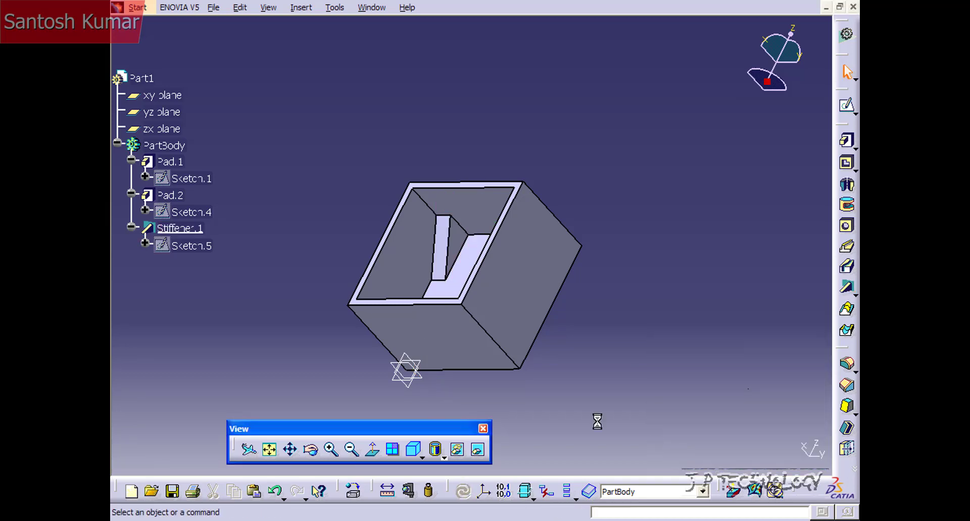
- Reopen Sketch.5 and change the line's angle from 30° to 60°
double_click(212, 248)
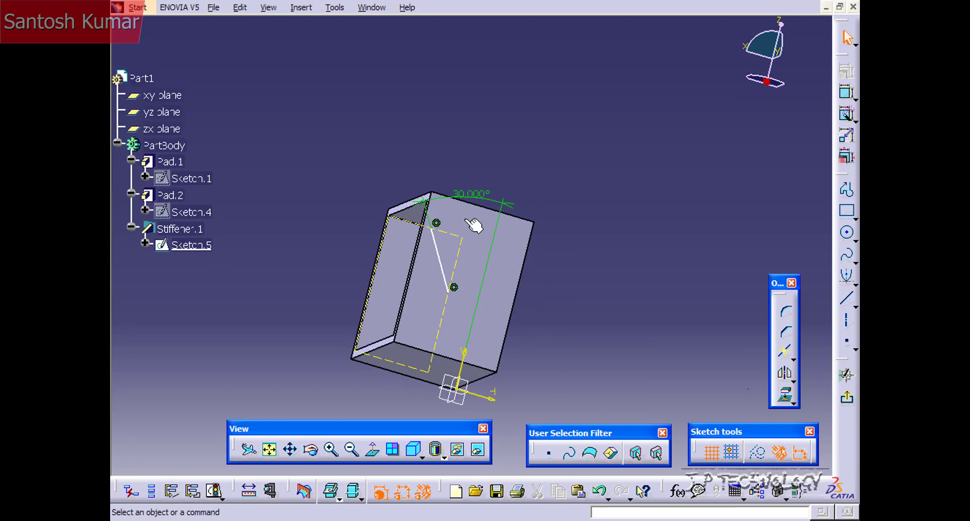
double_click(443, 211)
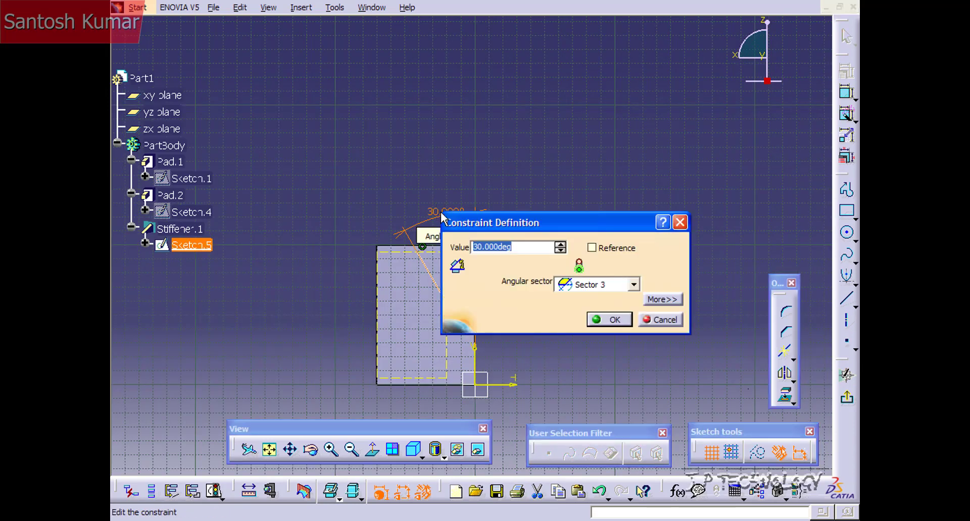
type("60")
key("Return")
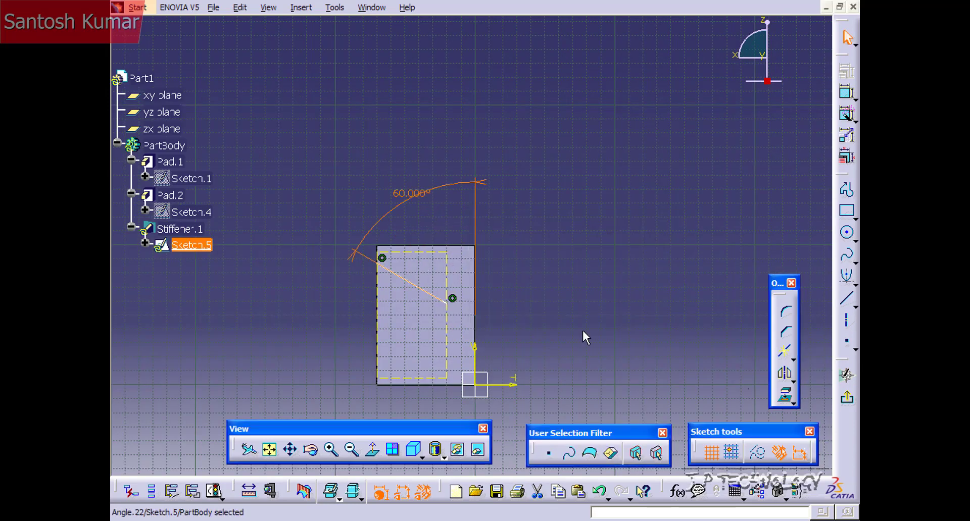
- Dismiss the stiffener update error and change Sketch.5's angle to 45°
left_click(846, 398)
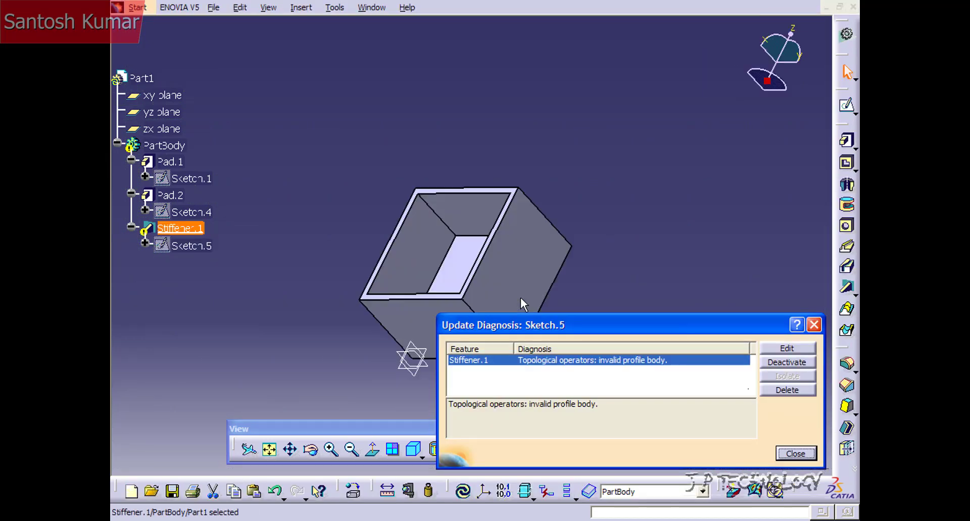
left_click(803, 454)
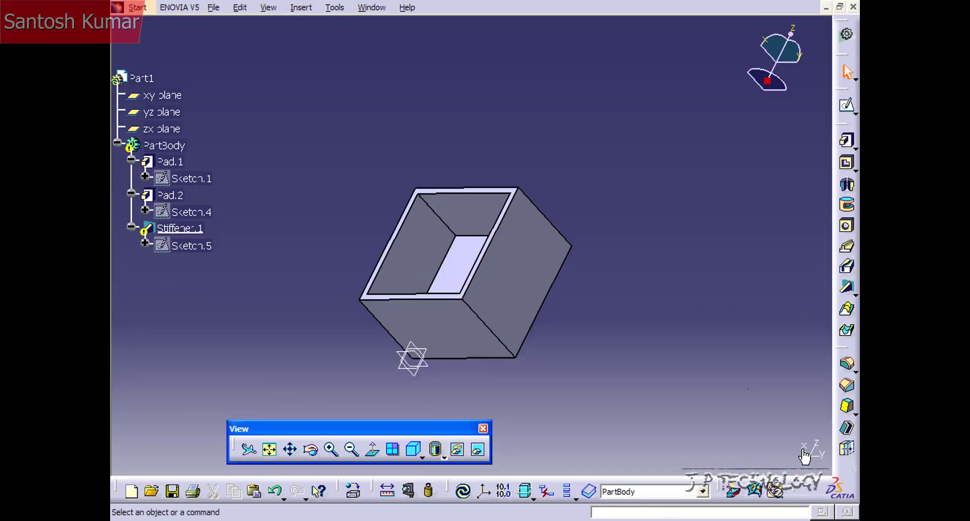
double_click(191, 245)
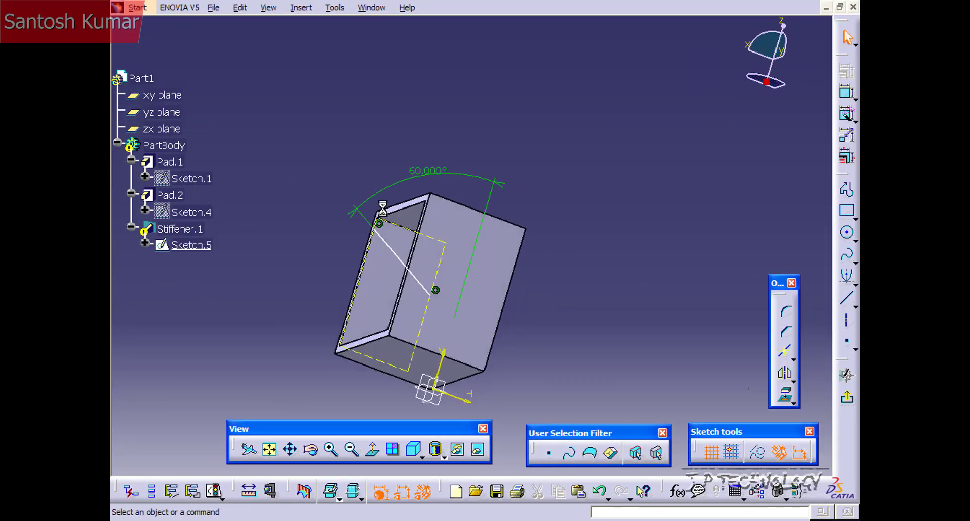
double_click(418, 200)
type("45")
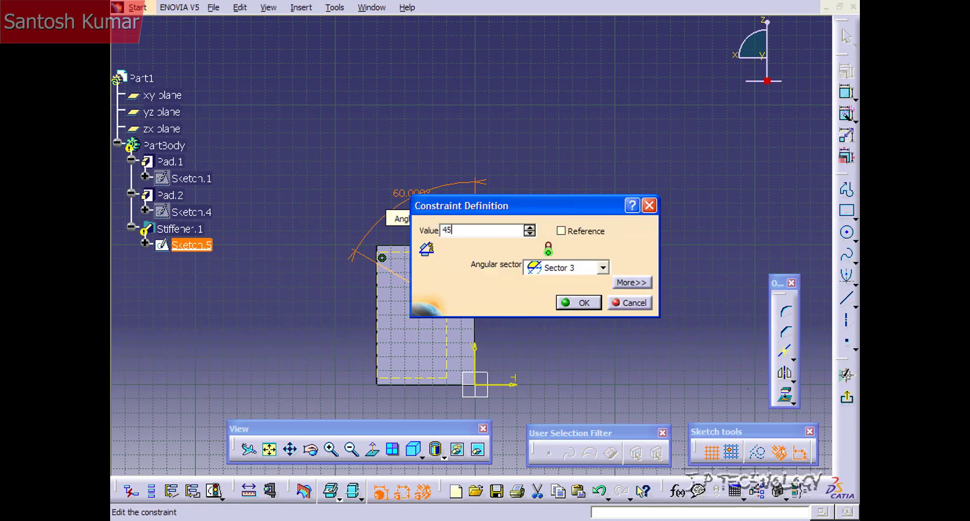
key("Return")
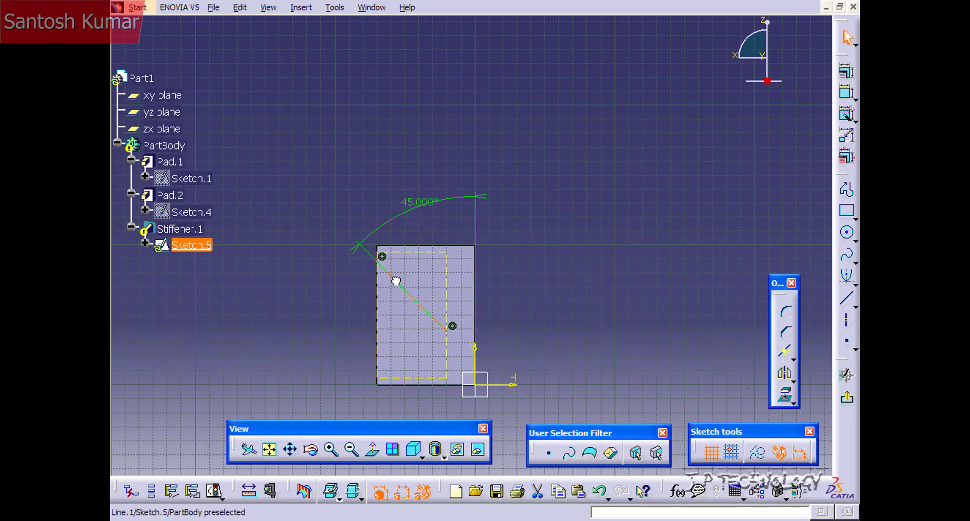
- Slide the 45° line up and right, then exit to view the rebuilt rib
left_click_drag(396, 282, 415, 265)
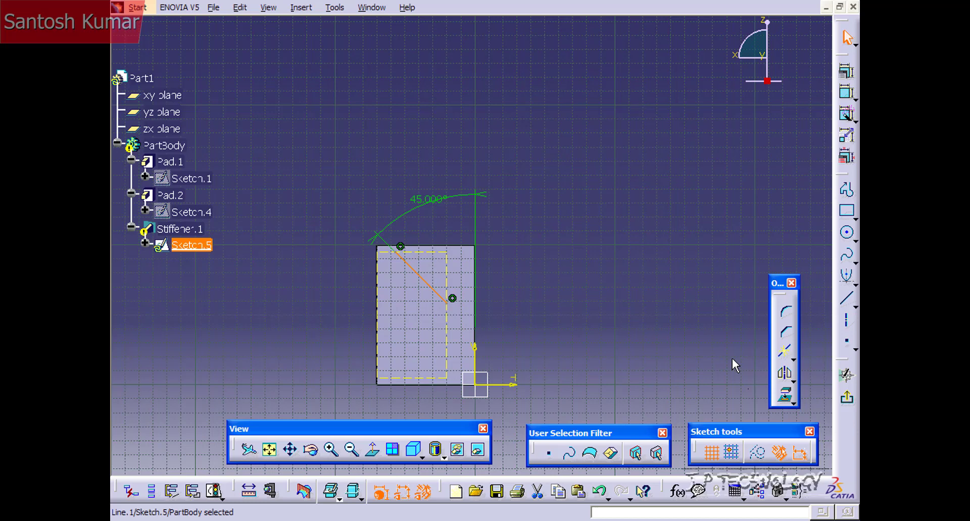
left_click(847, 398)
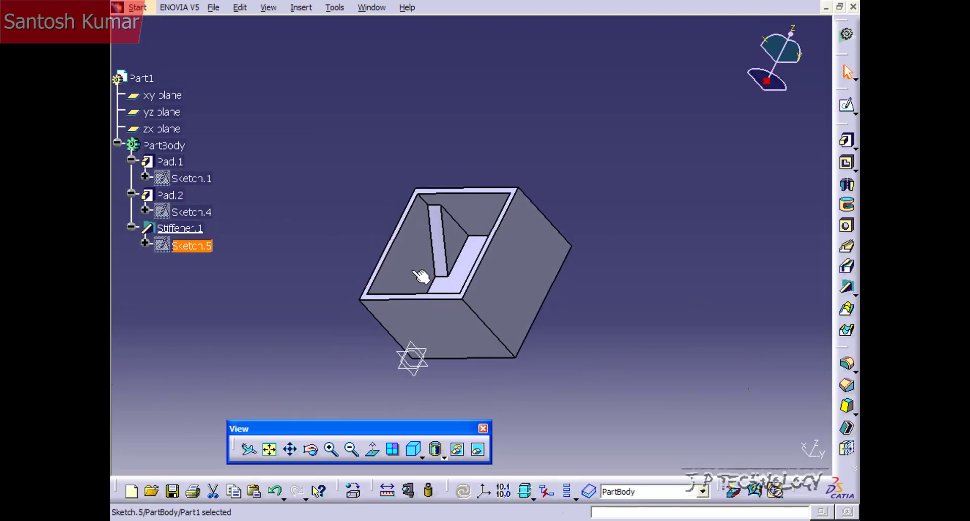
middle_click_drag(421, 276, 392, 243)
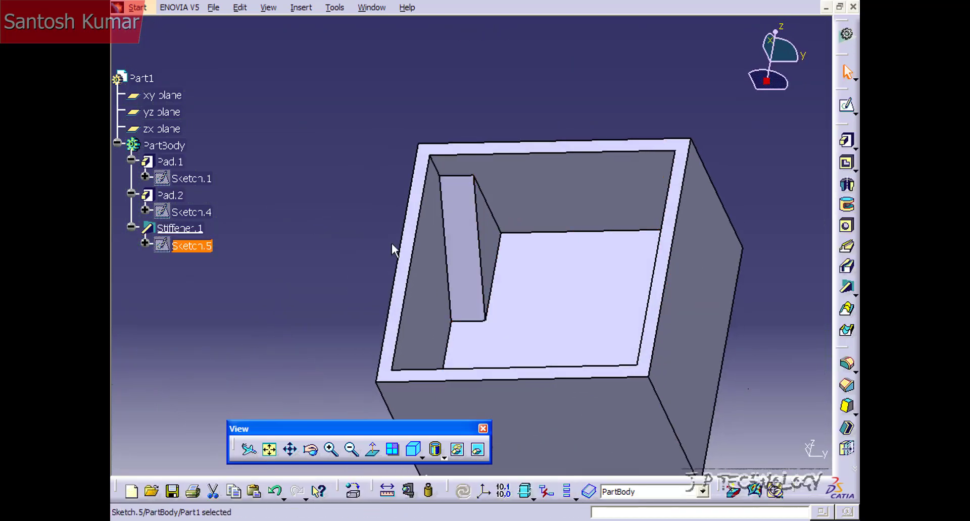
- Start a sketch on the box's top rim with Pad.1's edges projected as construction
mouse_move(457, 294)
middle_mouse_down()
mouse_move(418, 281)
mouse_move(411, 400)
mouse_move(544, 257)
mouse_move(426, 296)
mouse_move(476, 320)
middle_mouse_up()
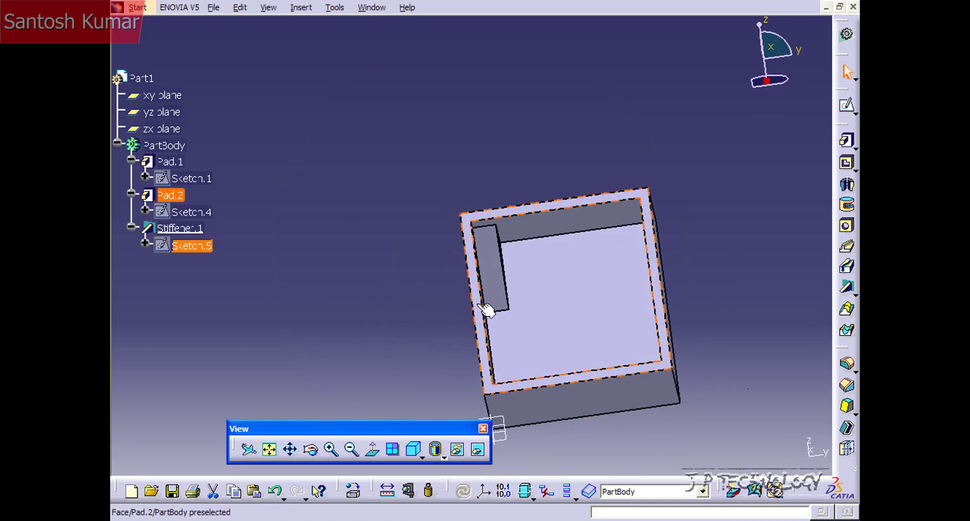
left_click(483, 309)
left_click(482, 309)
left_click(846, 104)
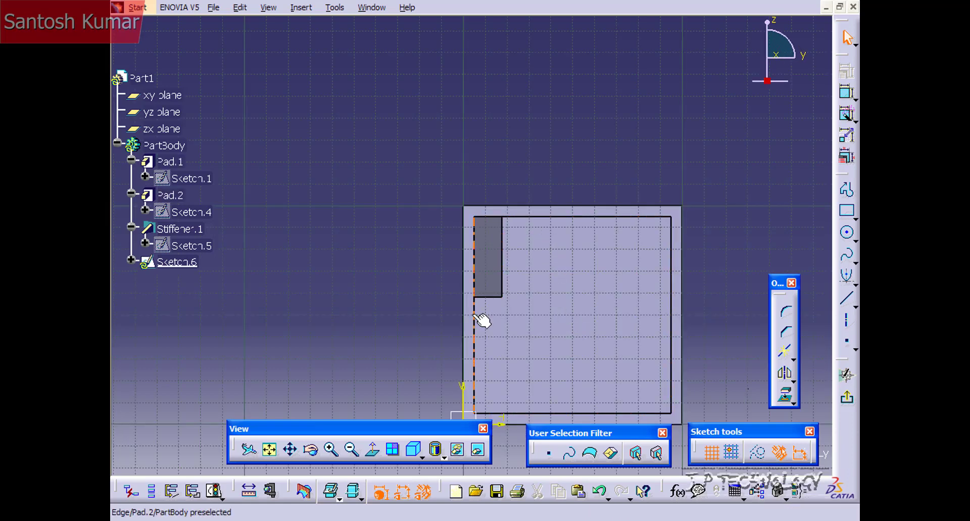
left_click(512, 329)
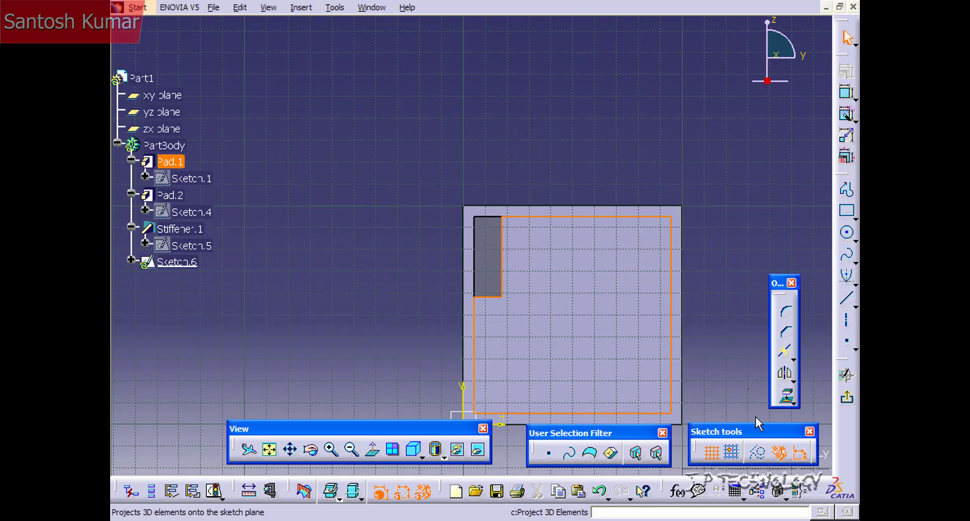
left_click(791, 402)
left_click(805, 408)
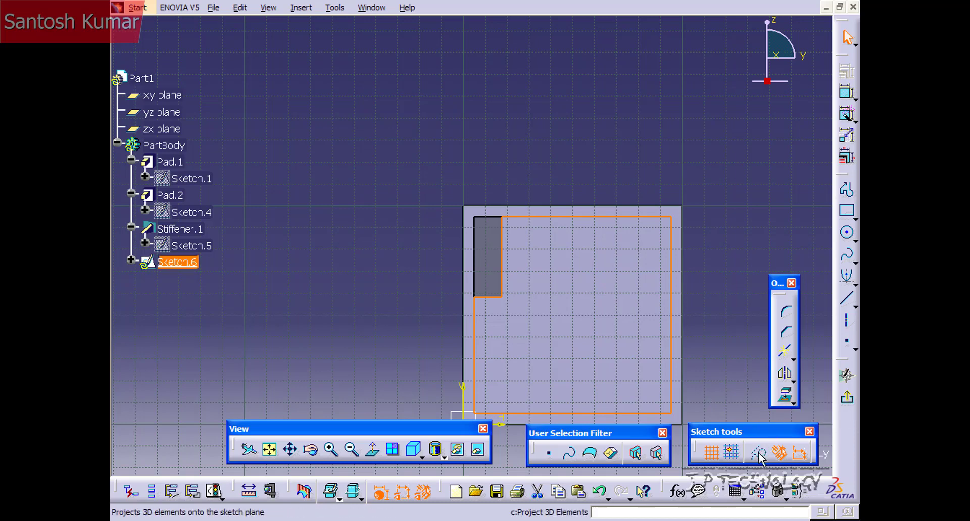
left_click(757, 453)
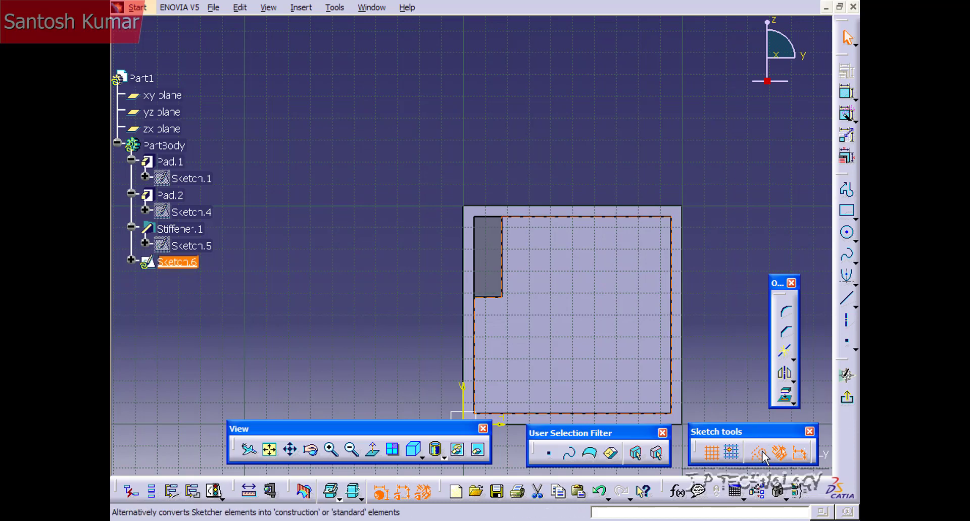
left_click(739, 372)
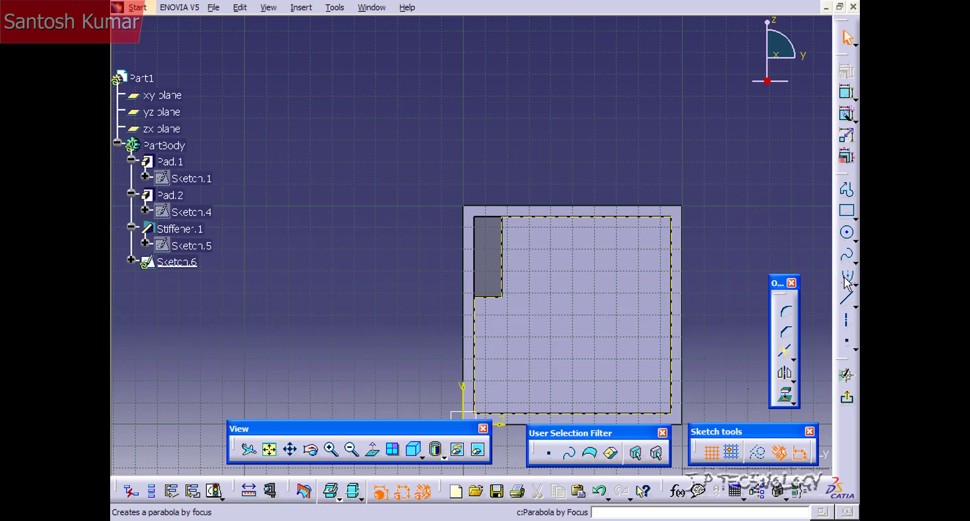
- Draw two joined lines forming a shallow V between the inner walls, then exit
left_click(846, 298)
left_click(479, 345)
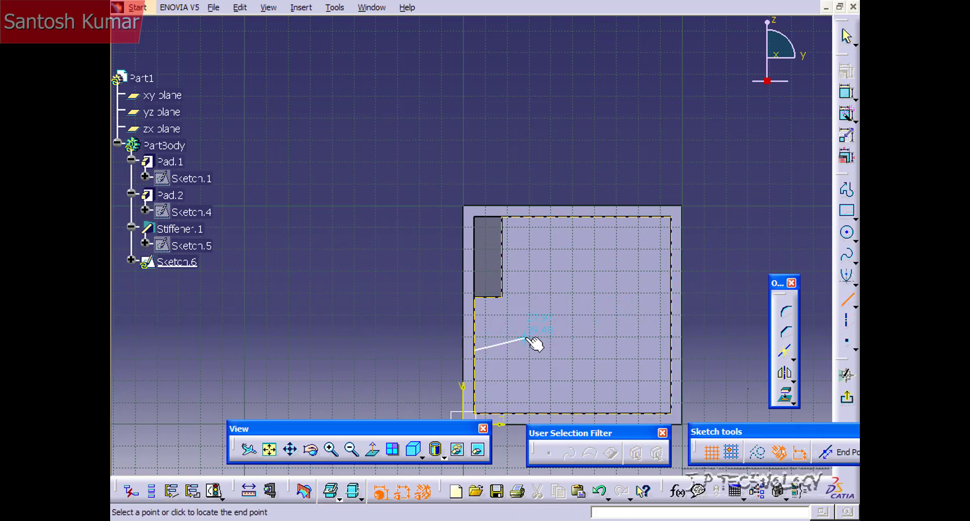
left_click(565, 323)
left_click(844, 302)
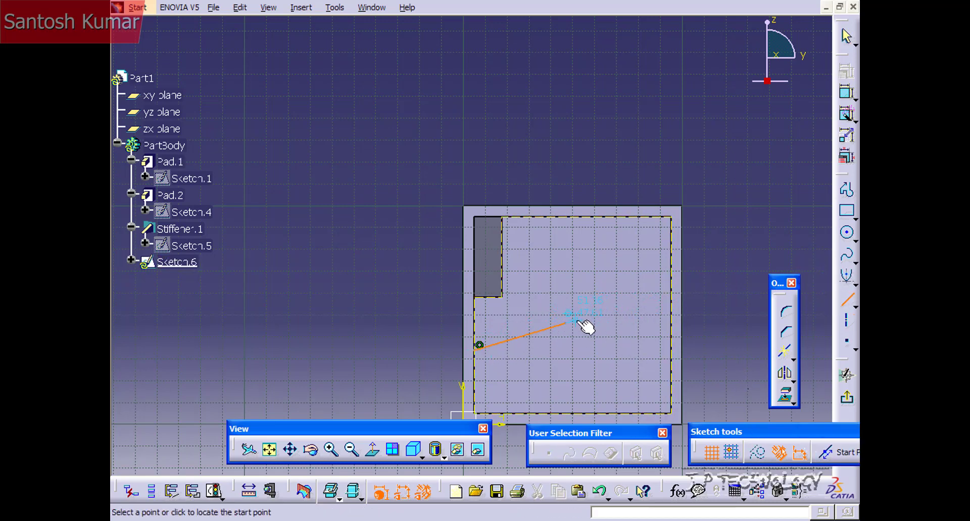
left_click(565, 323)
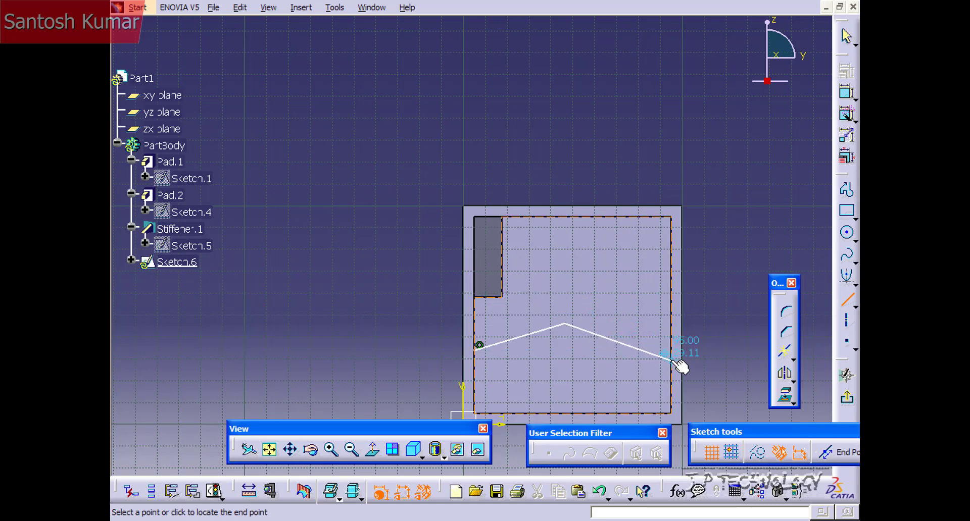
left_click(670, 360)
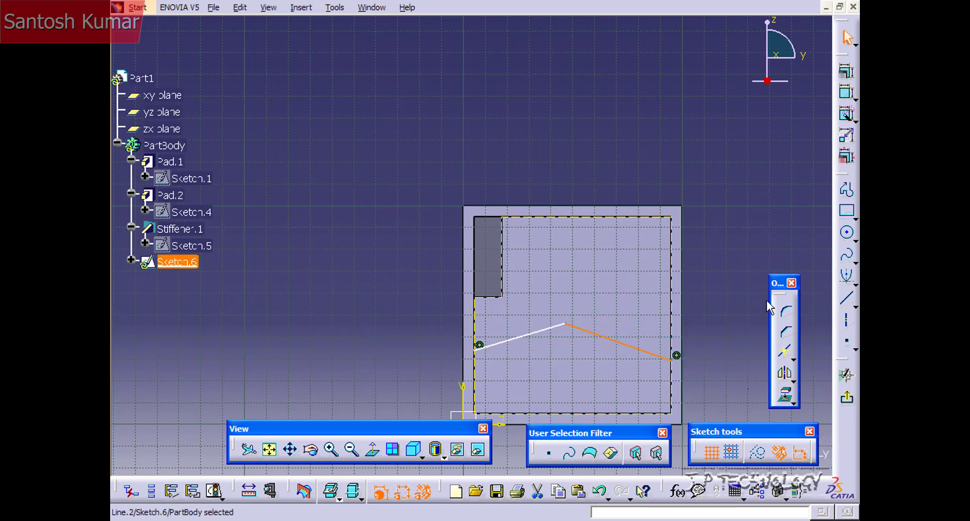
left_click(847, 399)
- Create Stiffener.2 from Sketch.6, built From Top with a thickness of 5 mm
left_click(422, 296)
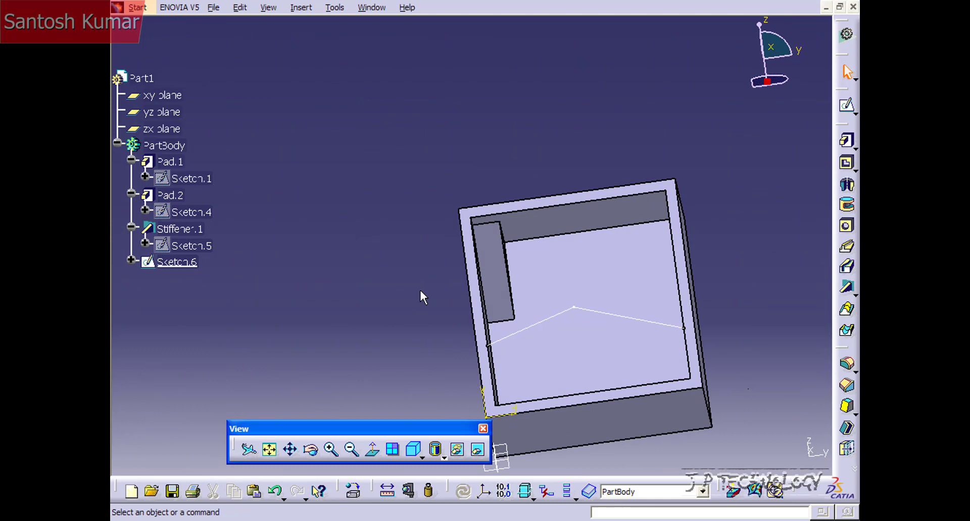
left_click(846, 287)
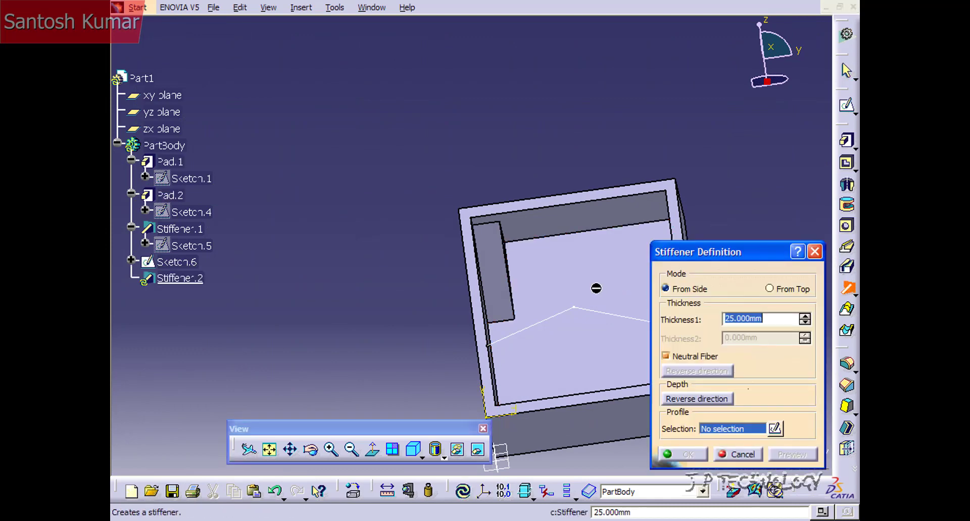
left_click(555, 318)
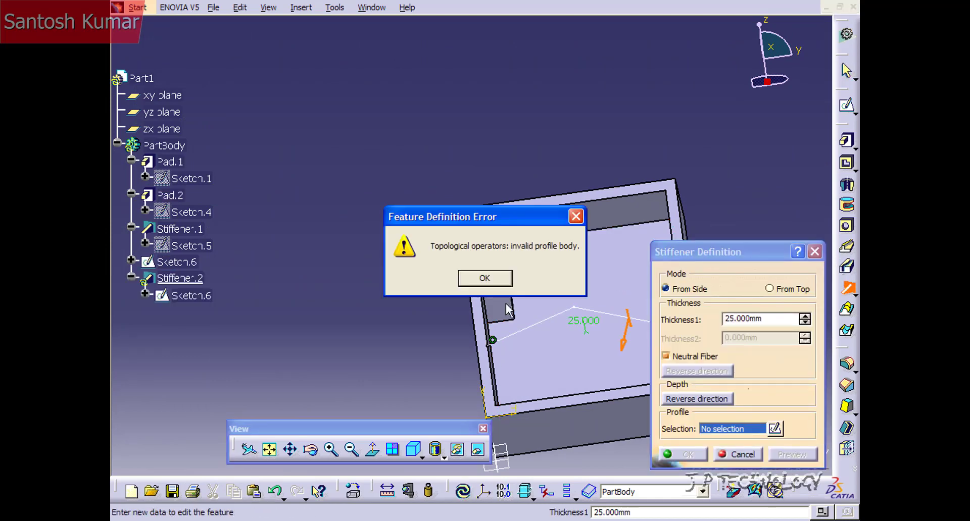
left_click(488, 277)
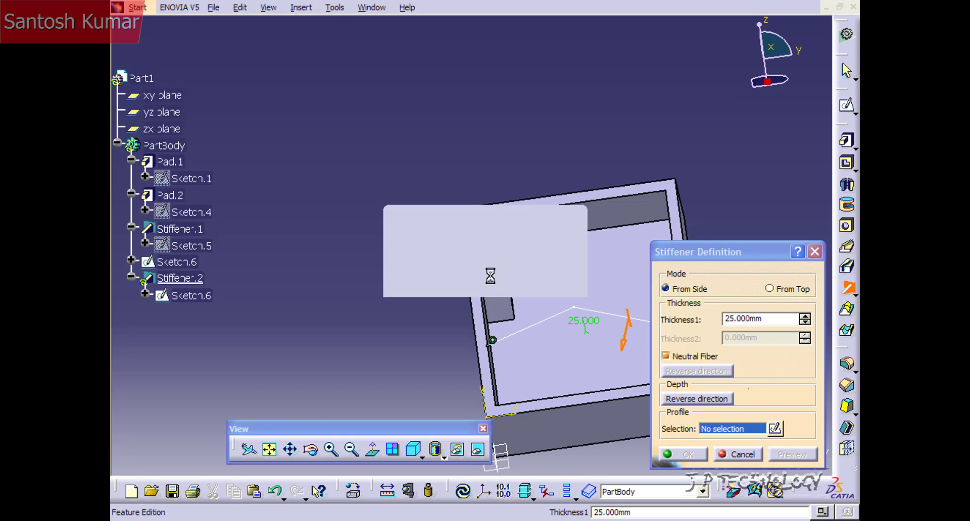
left_click(769, 289)
middle_click_drag(551, 336, 521, 288)
middle_click_drag(551, 245, 392, 223)
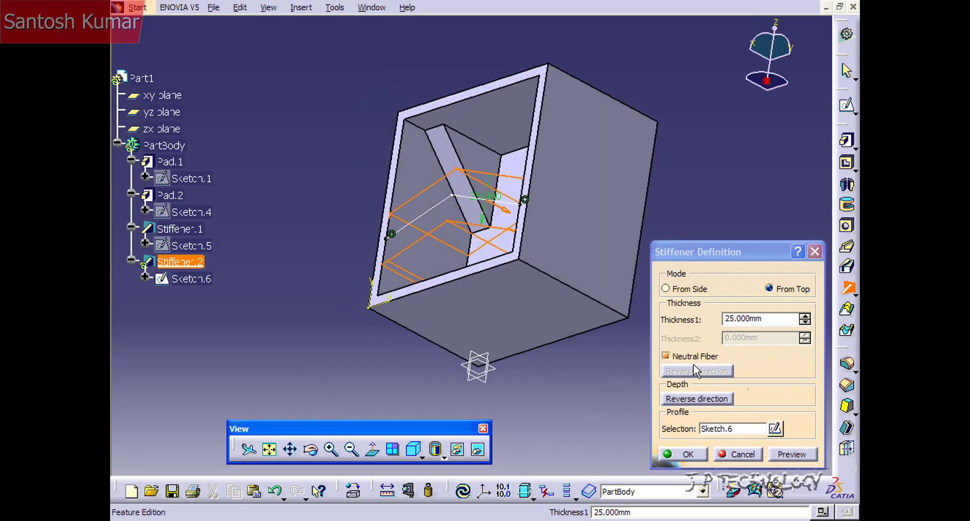
double_click(760, 318)
type("5")
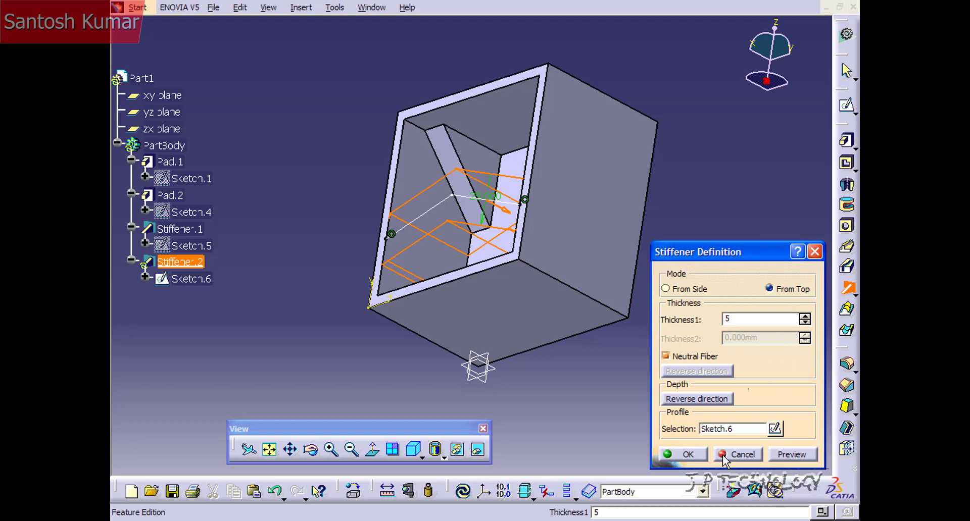
left_click(682, 454)
middle_click_drag(502, 234, 353, 221)
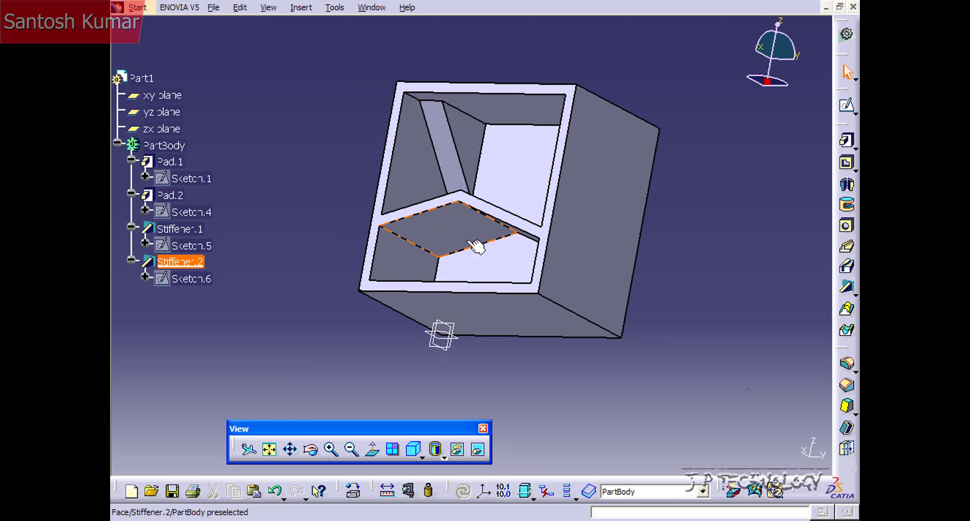
- Reopen Sketch.6 and delete both lines of the V-shaped profile
middle_click_drag(475, 247, 477, 279)
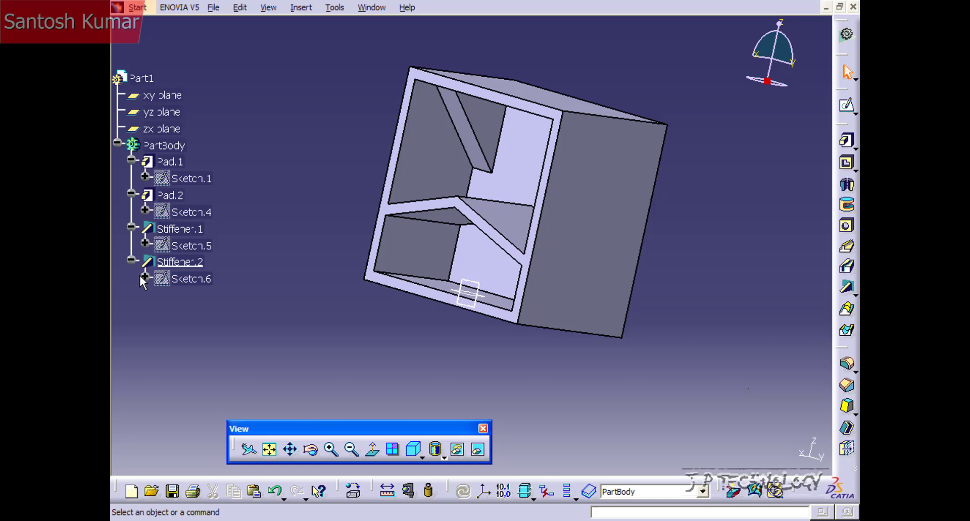
double_click(175, 278)
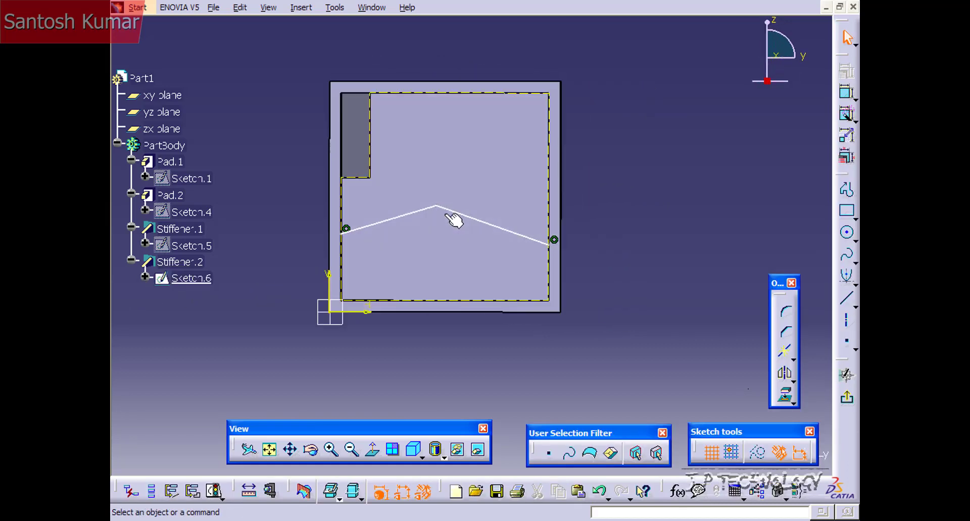
left_click(429, 218)
key("Delete")
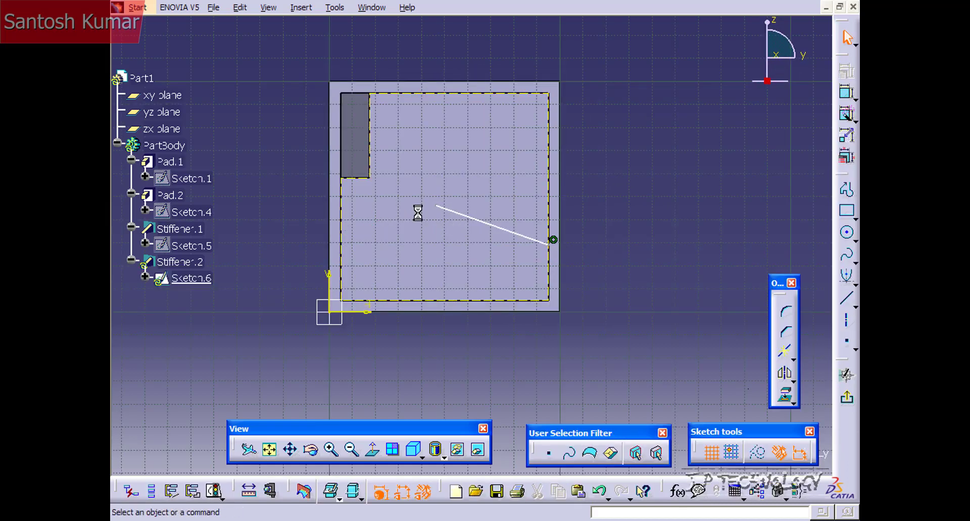
left_click(520, 233)
key("Delete")
- Draw a four-point wavy spline from the left to the right inner wall, then exit the sketch
left_click(847, 254)
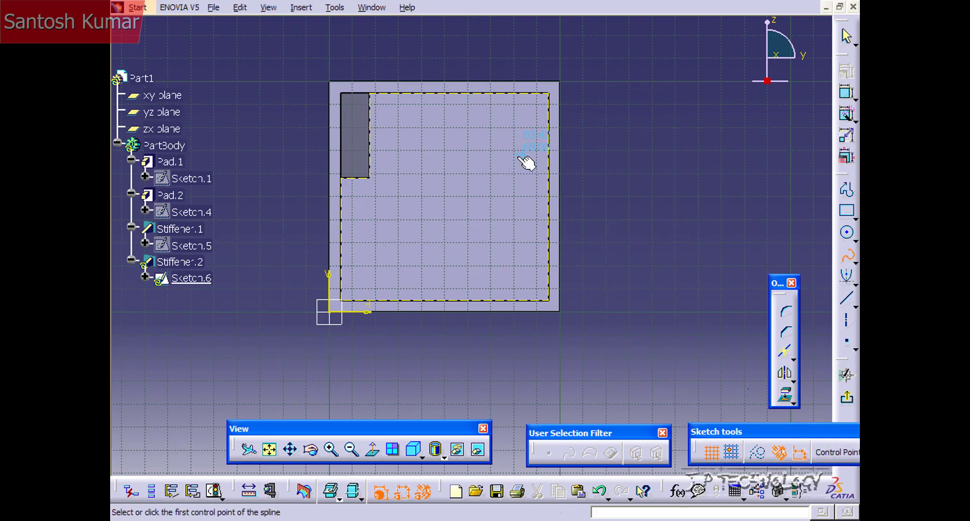
left_click(341, 228)
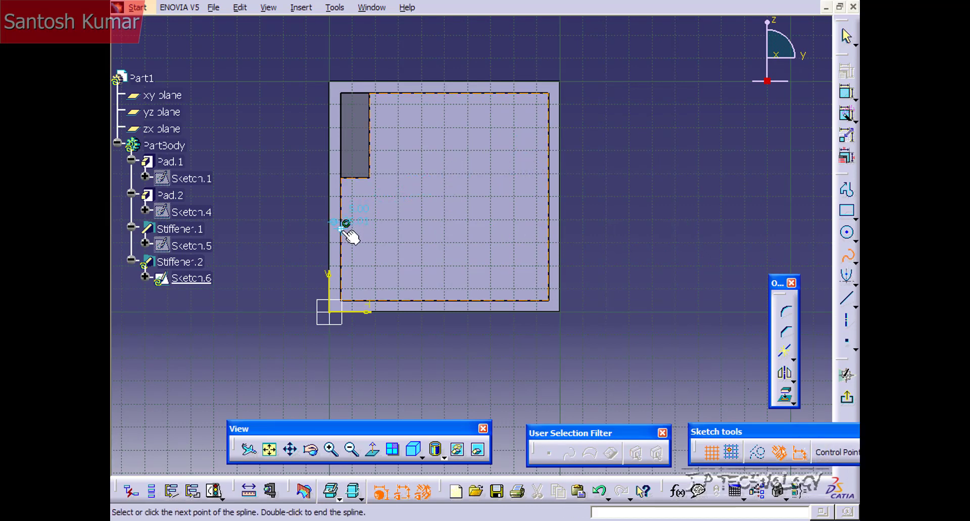
left_click(408, 262)
left_click(479, 219)
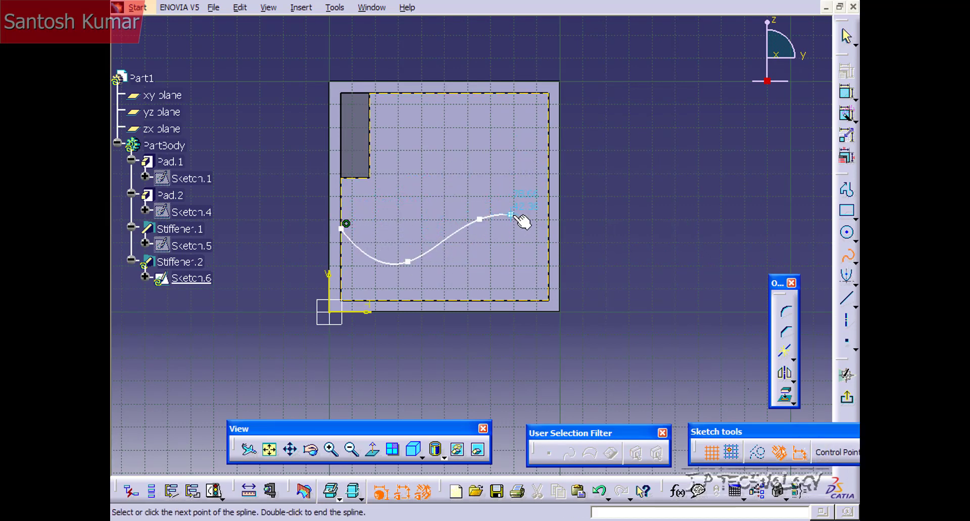
left_click(548, 232)
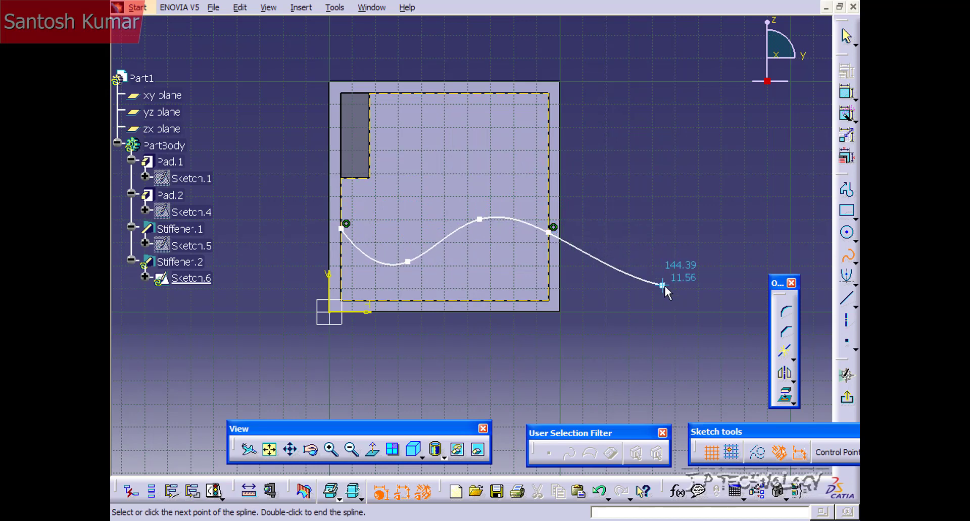
key("Escape")
left_click(847, 398)
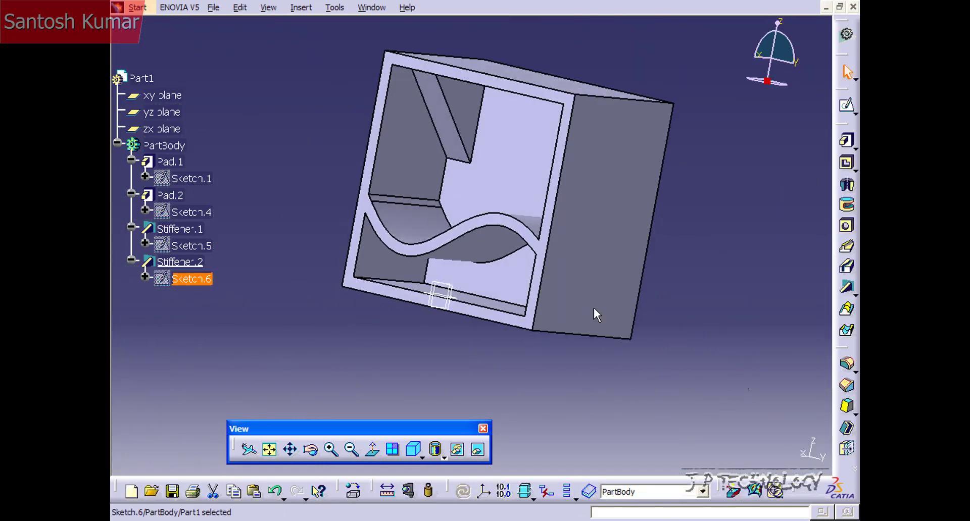
mouse_move(366, 208)
middle_mouse_down()
mouse_move(533, 190)
mouse_move(491, 178)
mouse_move(478, 232)
mouse_move(514, 361)
mouse_move(530, 344)
middle_mouse_up()
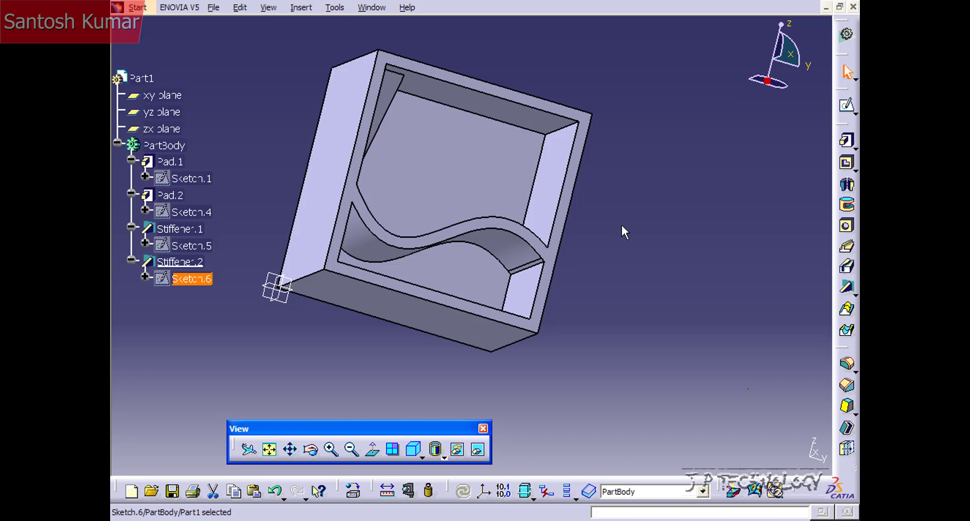
left_click(848, 286)
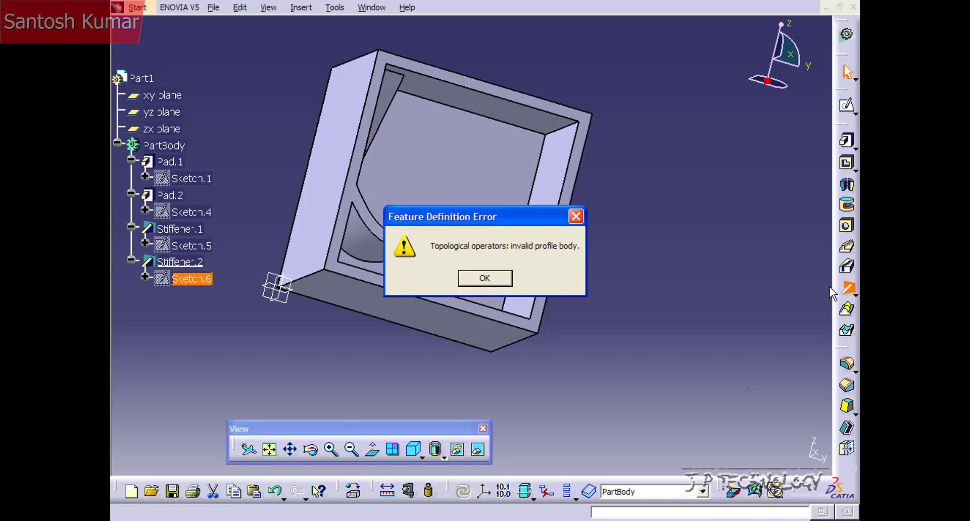
left_click(489, 279)
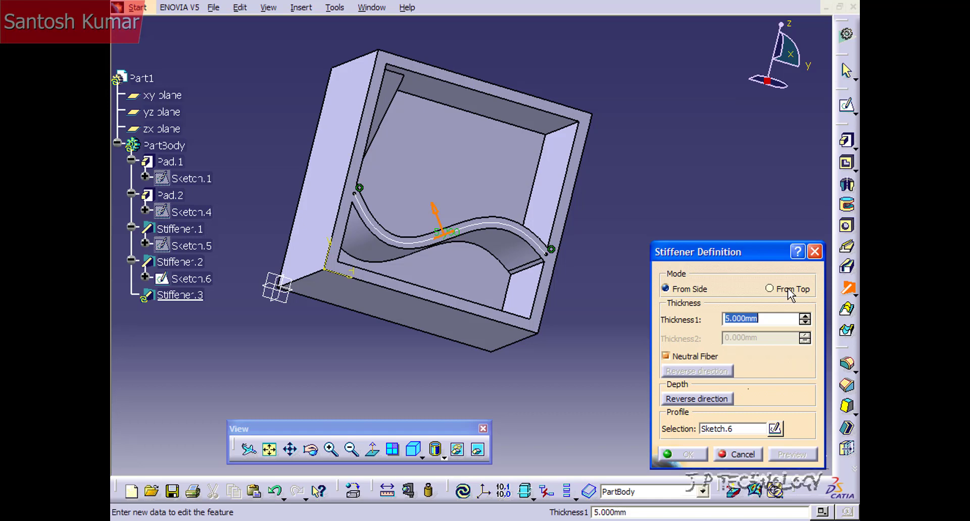
left_click(748, 454)
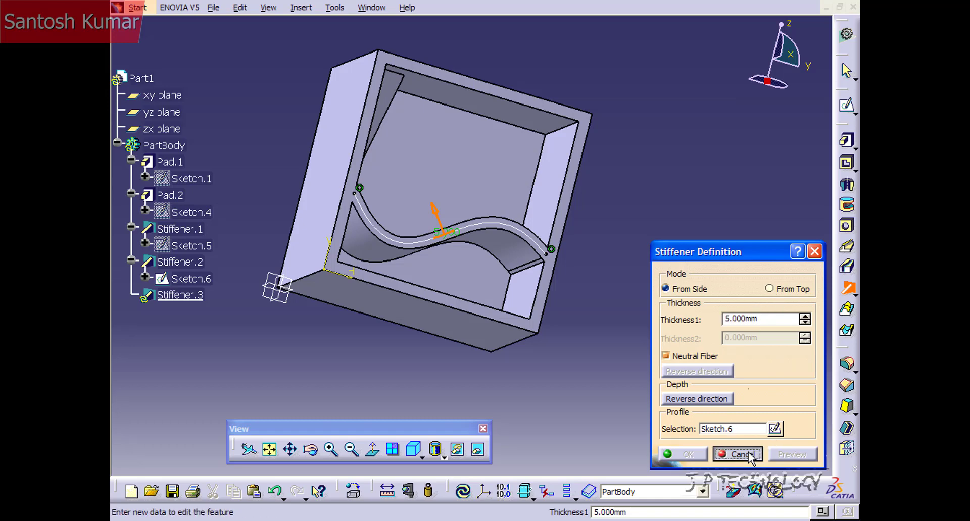
middle_click_drag(634, 361, 492, 303)
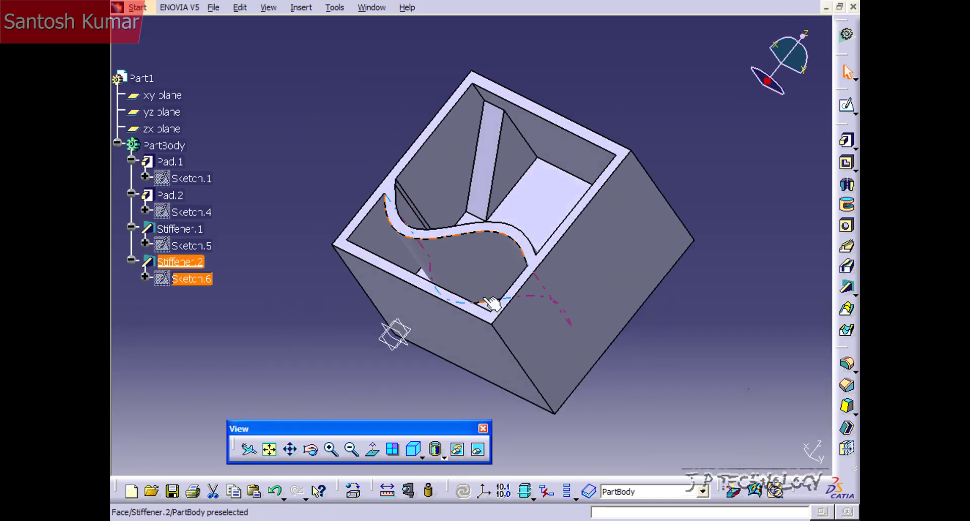